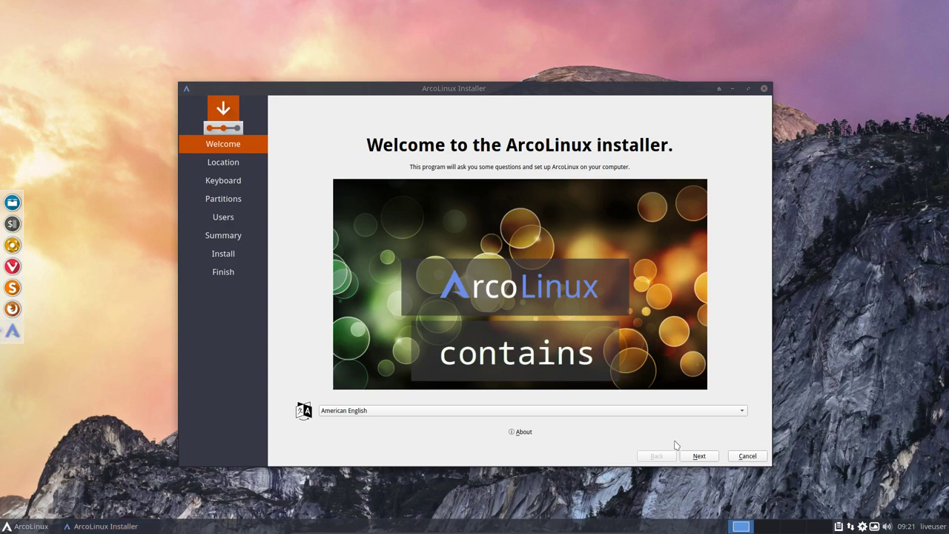
Accept the default language, Brussels location and keyboard layout, then choose Manual partitioning
click(698, 456)
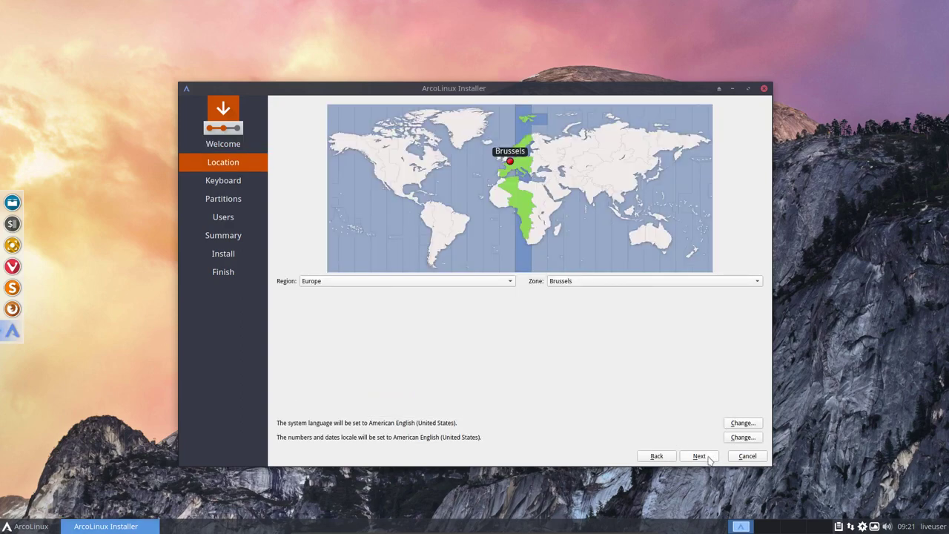
click(706, 457)
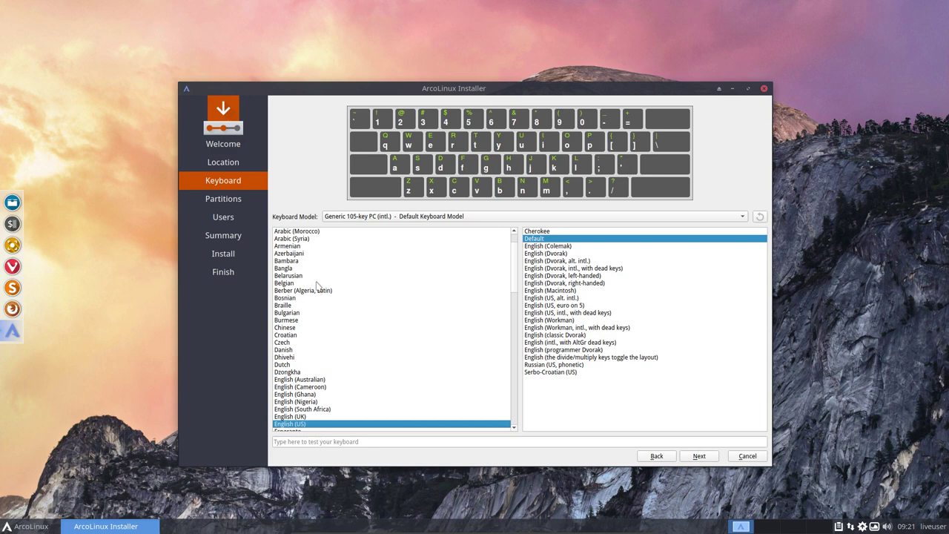
click(316, 284)
click(693, 461)
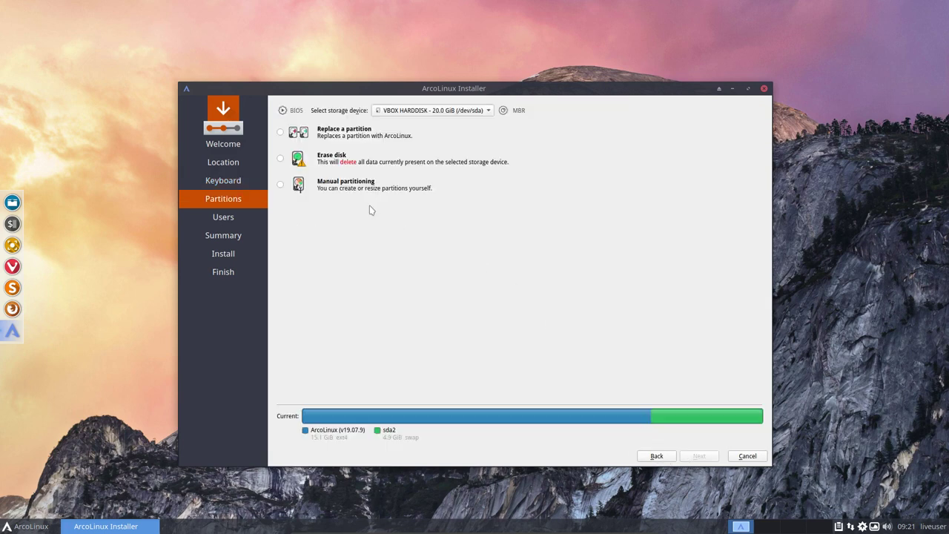
click(348, 187)
Open the manual partitioning view and inspect the /dev/sda1 ext4 and /dev/sda2 swap partitions
click(699, 455)
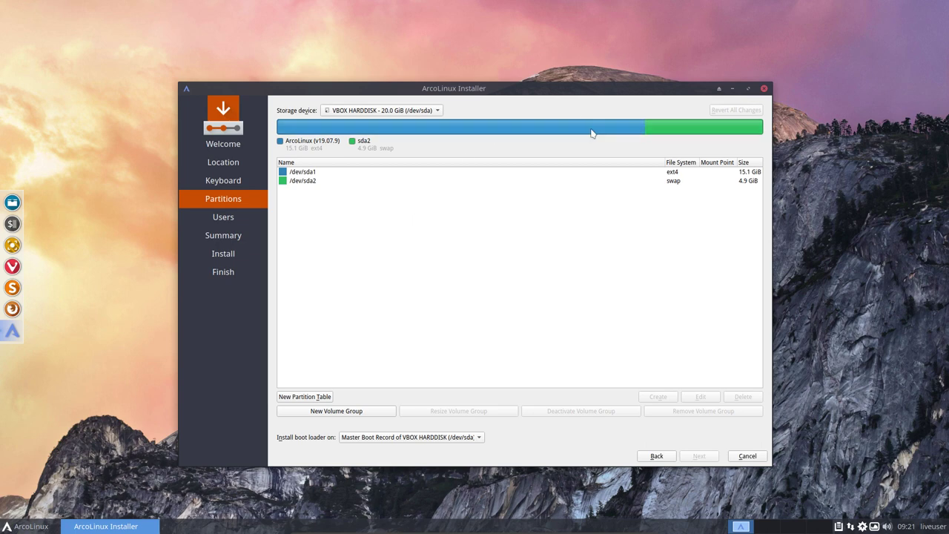
click(334, 175)
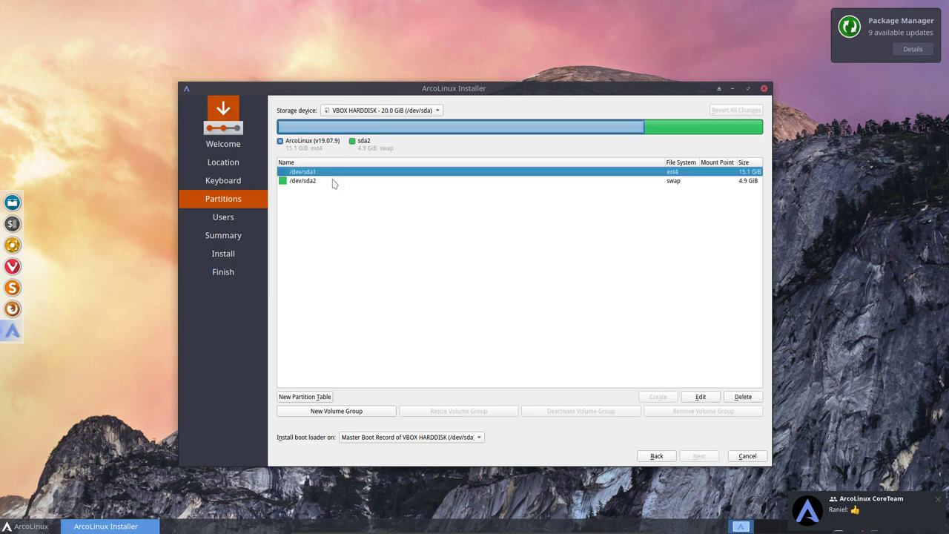
click(334, 182)
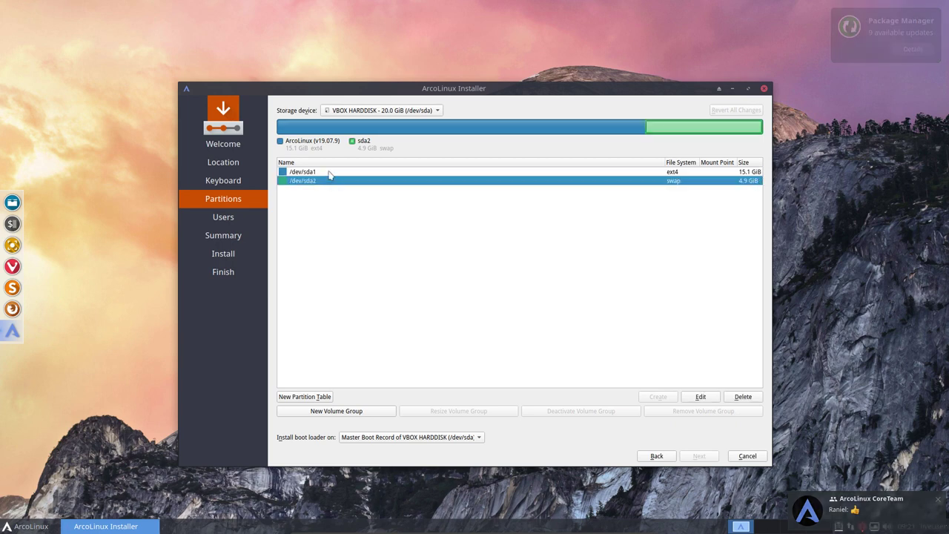
click(330, 172)
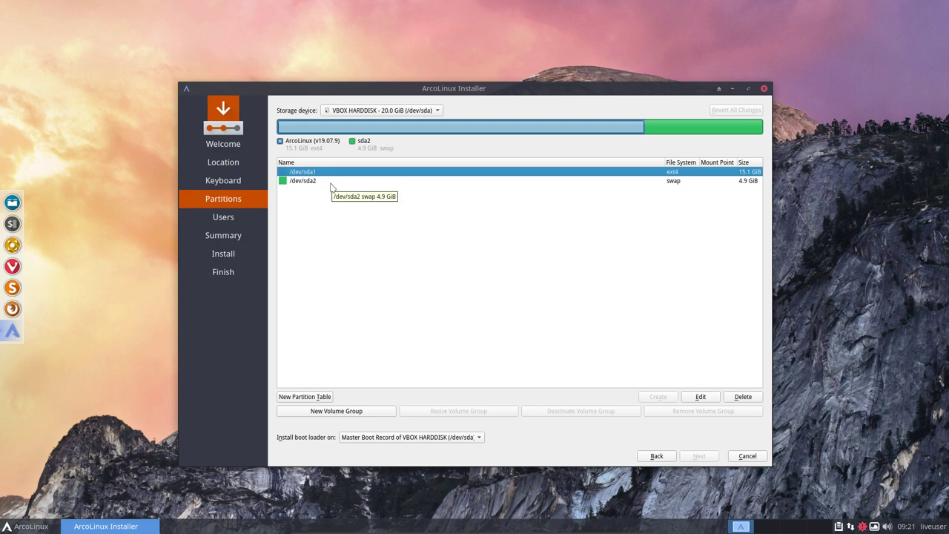
click(331, 183)
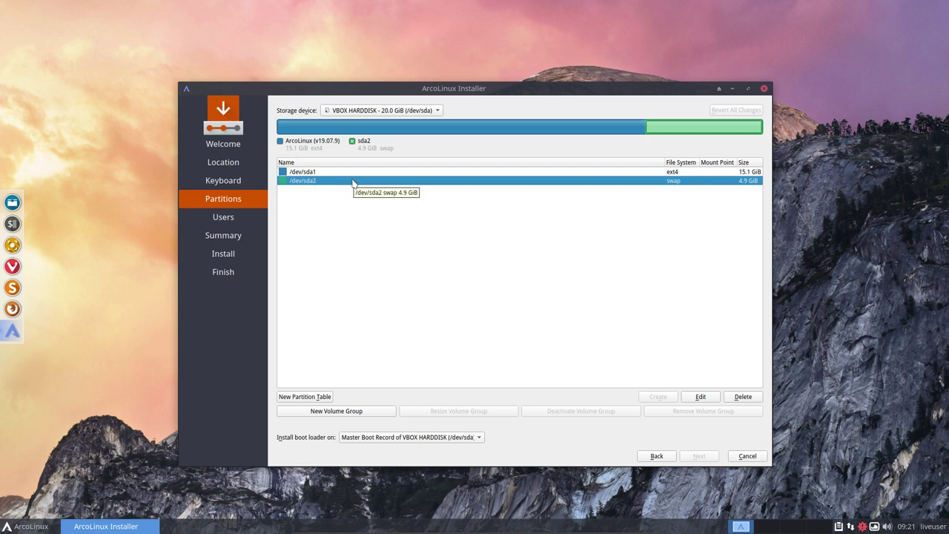
Replace the disk layout with a new MBR partition table, leaving 20.0 GiB free
click(317, 397)
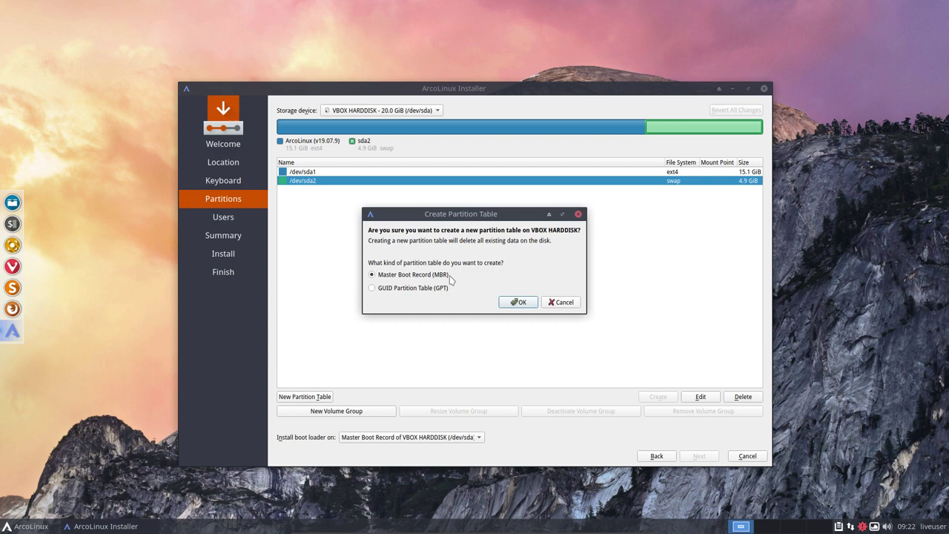
click(519, 302)
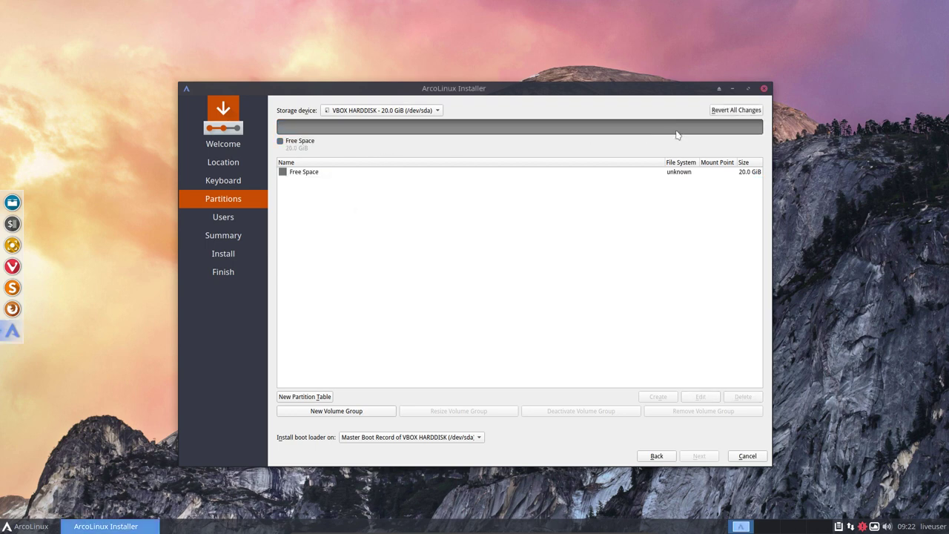
Create a 7681 MiB ext4 partition from the free space, mounted at /
click(315, 174)
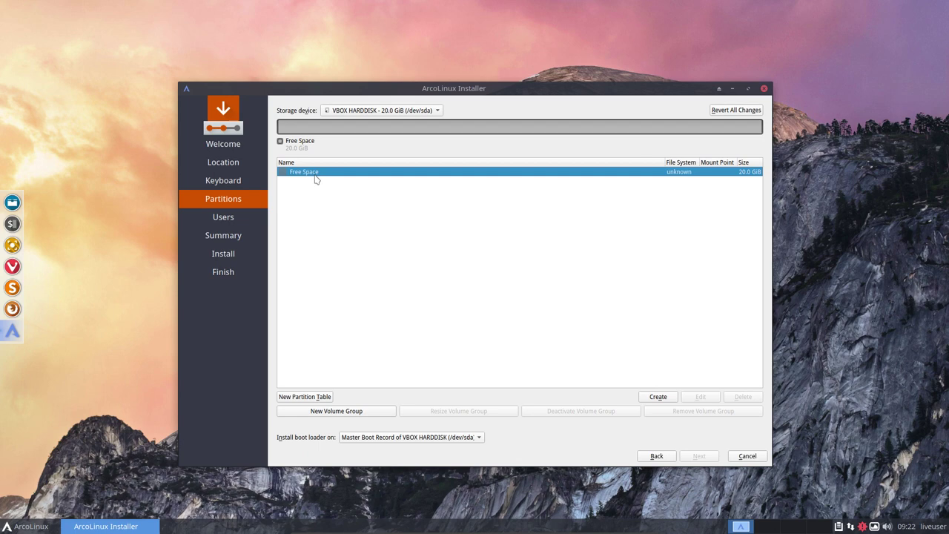
click(658, 398)
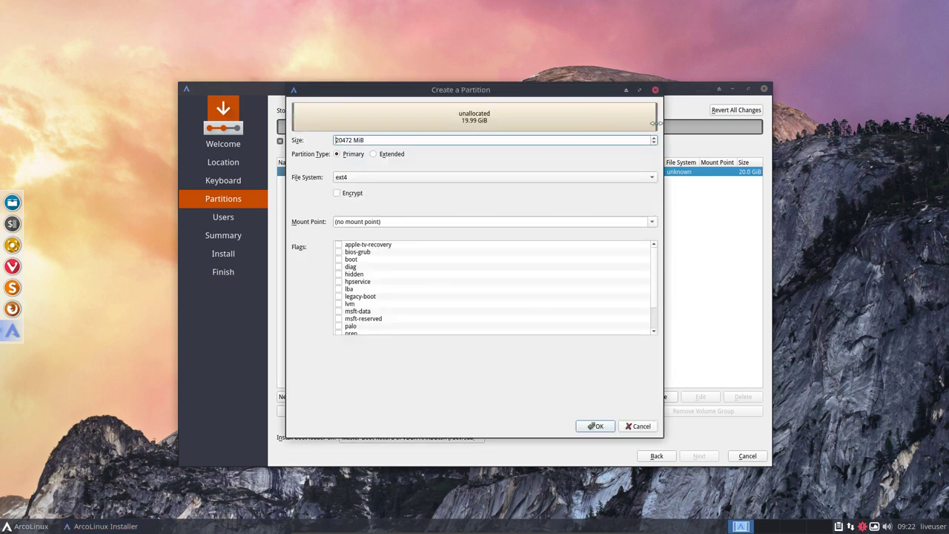
drag(655, 123, 363, 112)
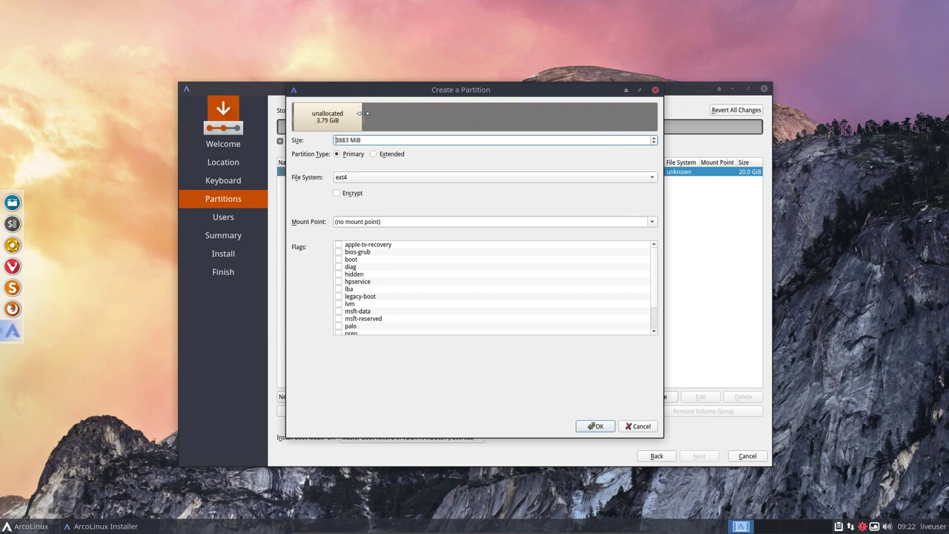
drag(363, 113, 448, 114)
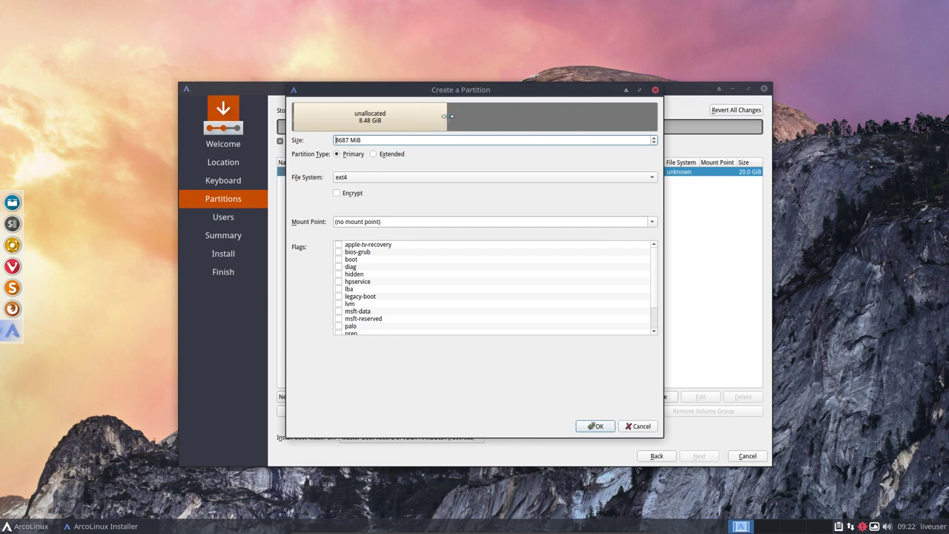
mouse_move(449, 115)
mouse_down()
mouse_move(381, 116)
mouse_move(461, 117)
mouse_move(320, 116)
mouse_move(474, 117)
mouse_move(419, 117)
mouse_move(432, 120)
mouse_up()
click(651, 222)
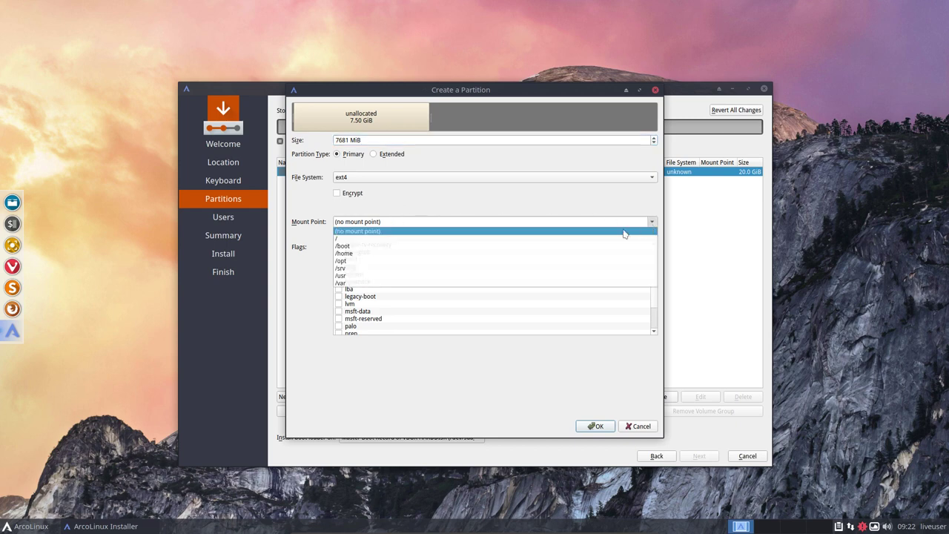
click(391, 238)
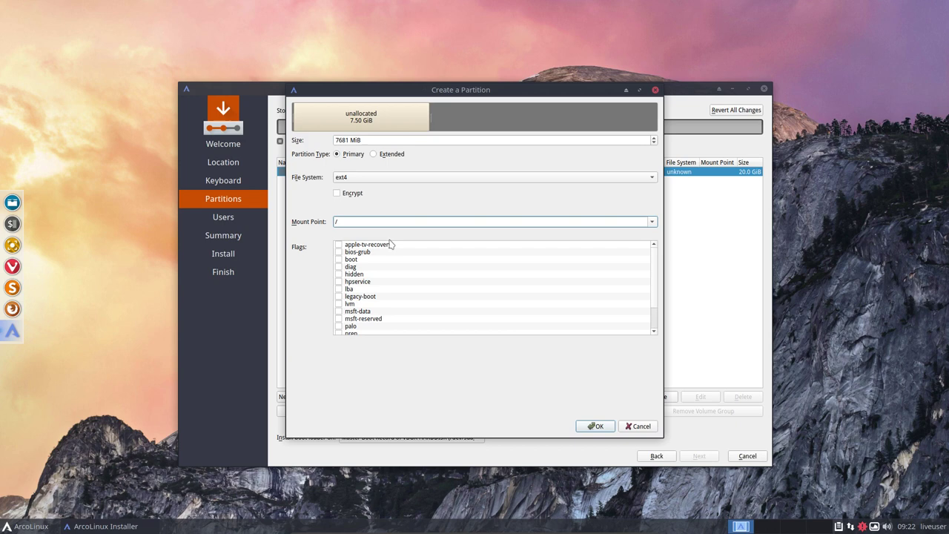
Confirm the 7.5 GiB root partition, then start and cancel a second partition in the 12.5 GiB free space
click(609, 426)
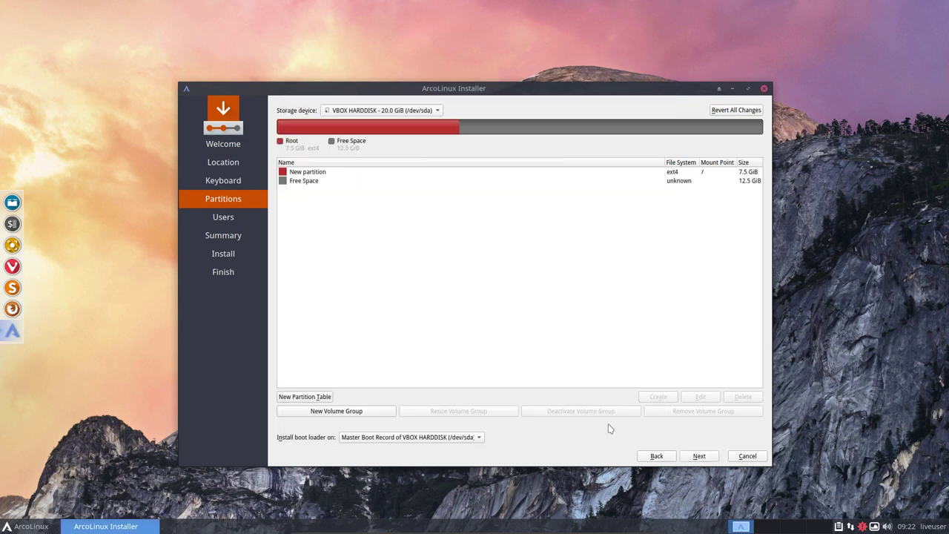
click(322, 187)
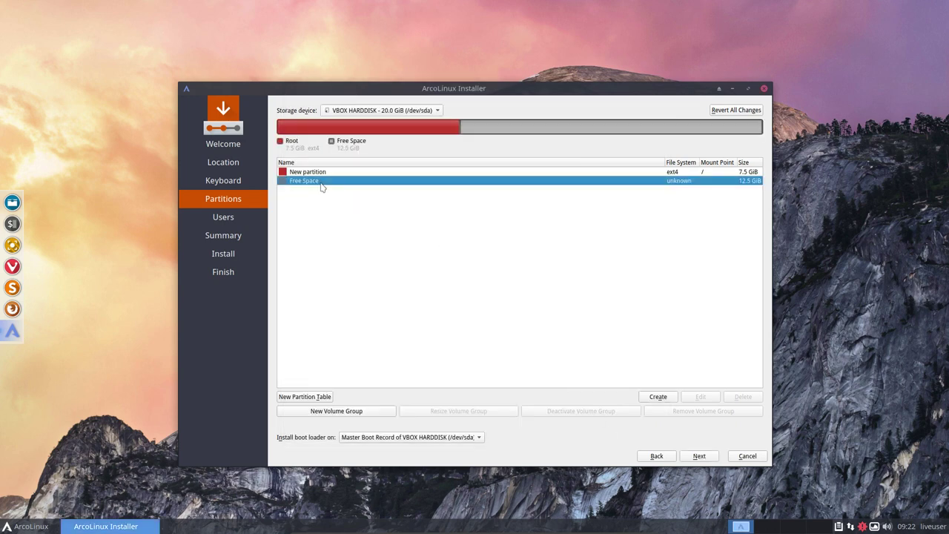
click(659, 397)
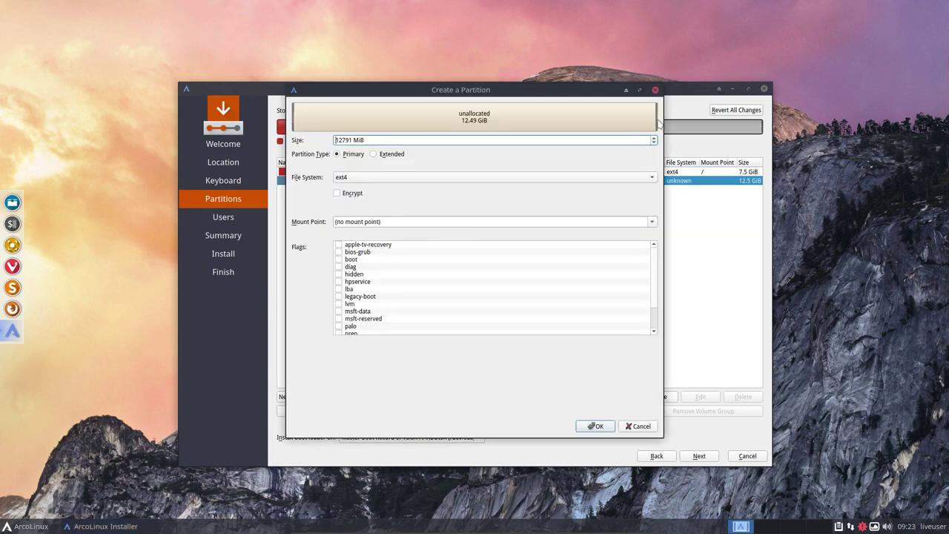
drag(658, 123, 589, 121)
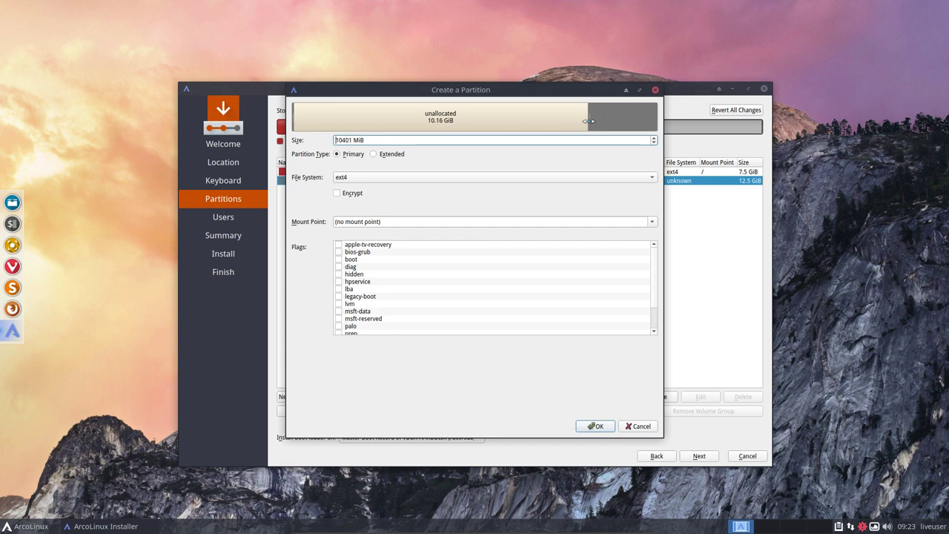
click(596, 426)
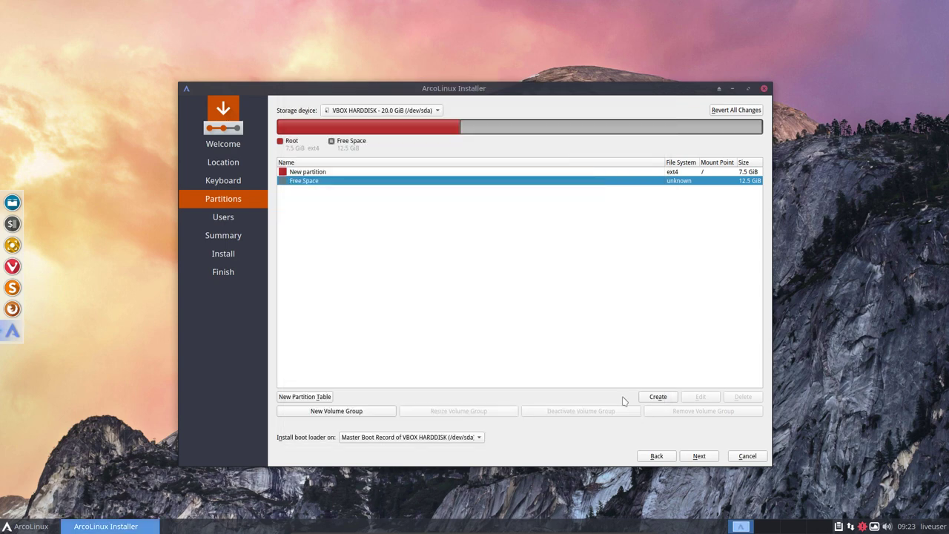
Reopen the root partition's settings and enlarge it to 9692 MiB
click(389, 132)
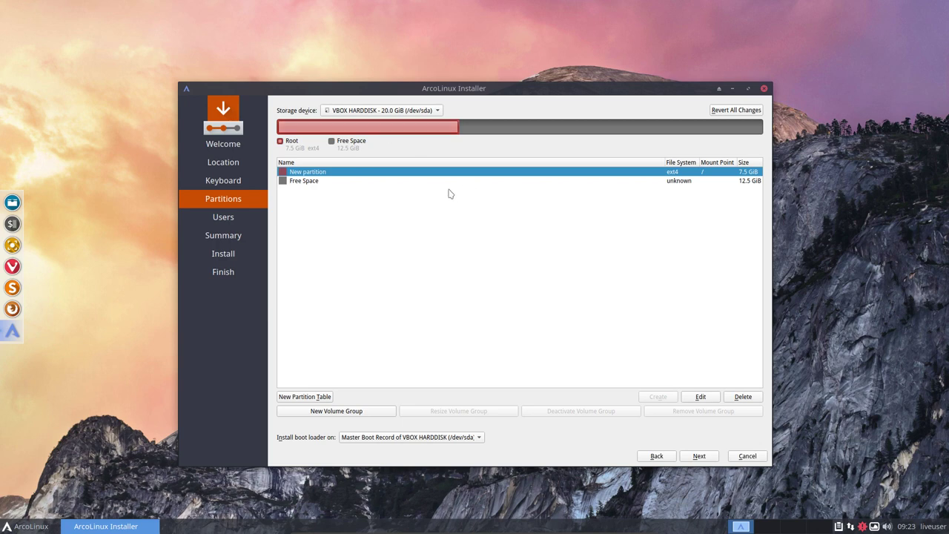
click(699, 396)
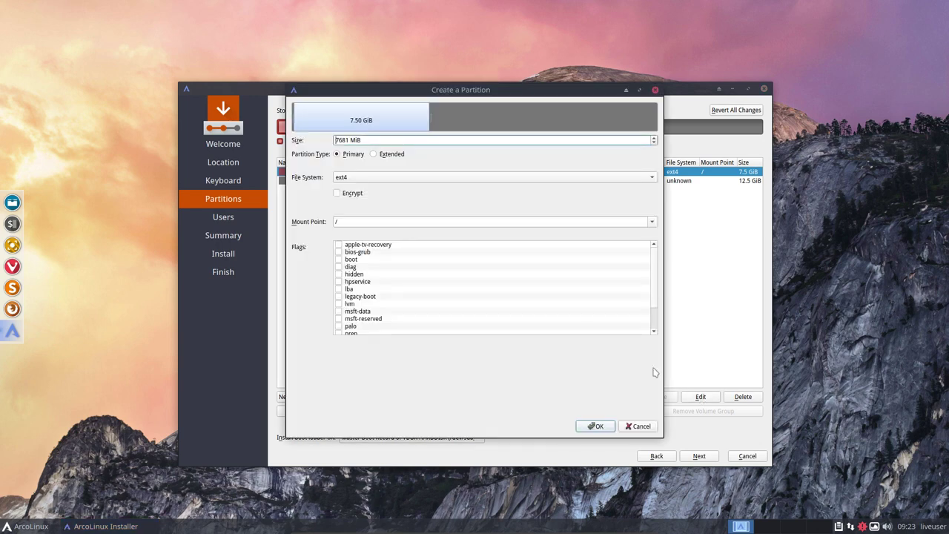
drag(430, 120, 465, 120)
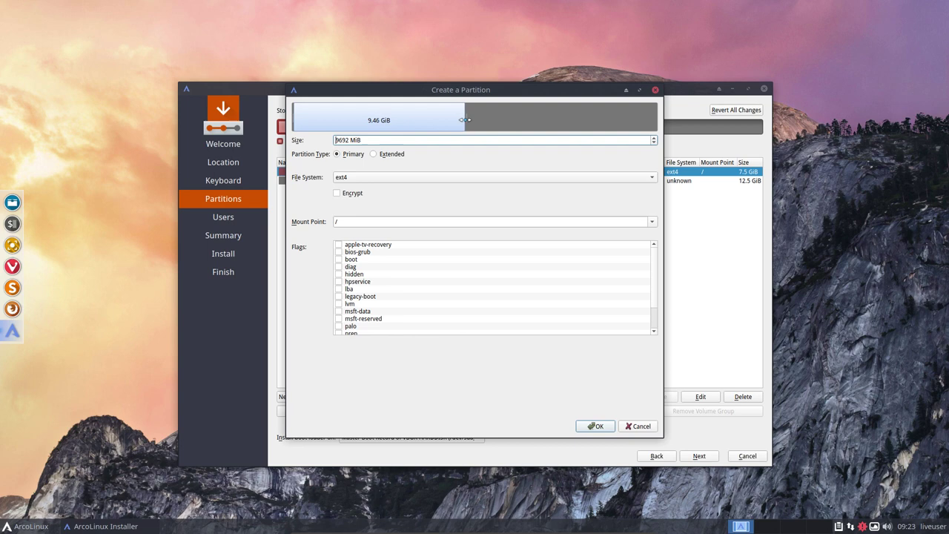
Confirm the 9.5 GiB root, then add a 5295 MiB ext4 partition mounted at /home
click(595, 426)
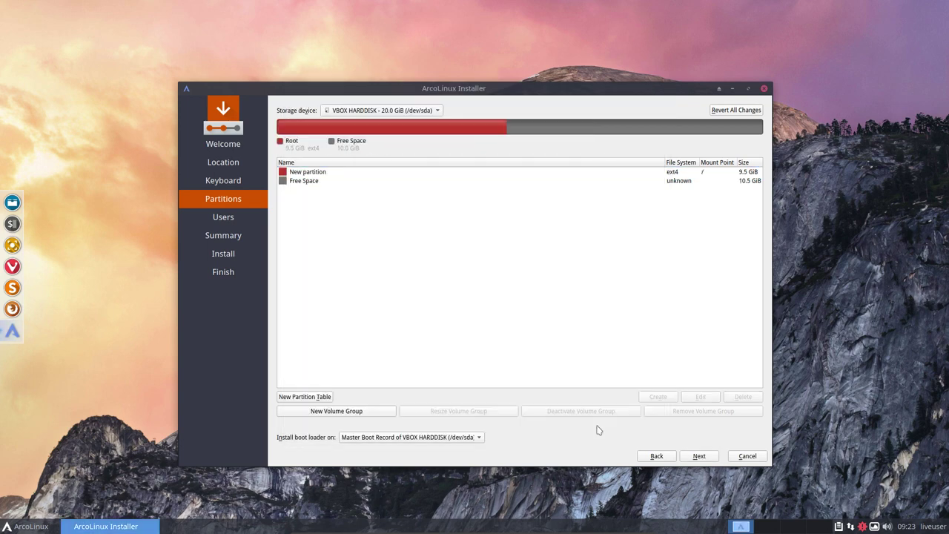
click(326, 181)
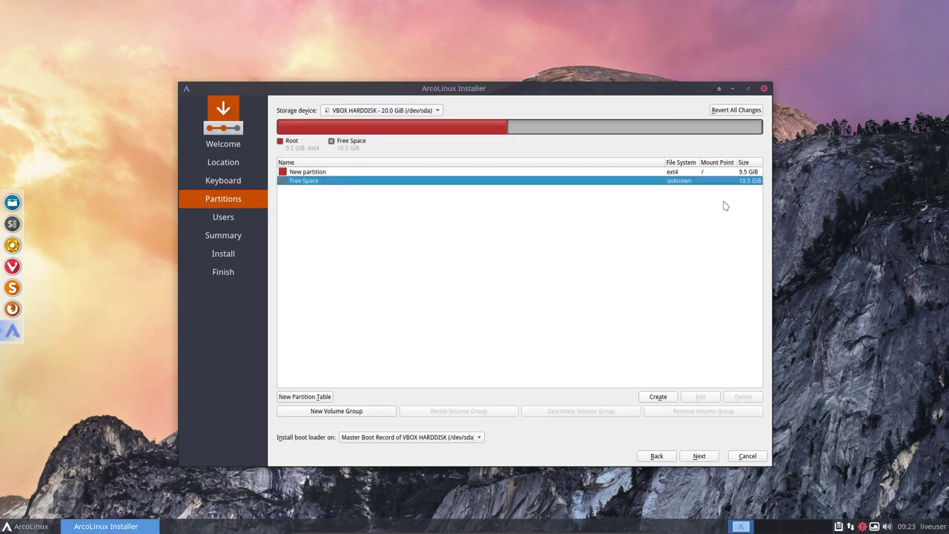
click(657, 397)
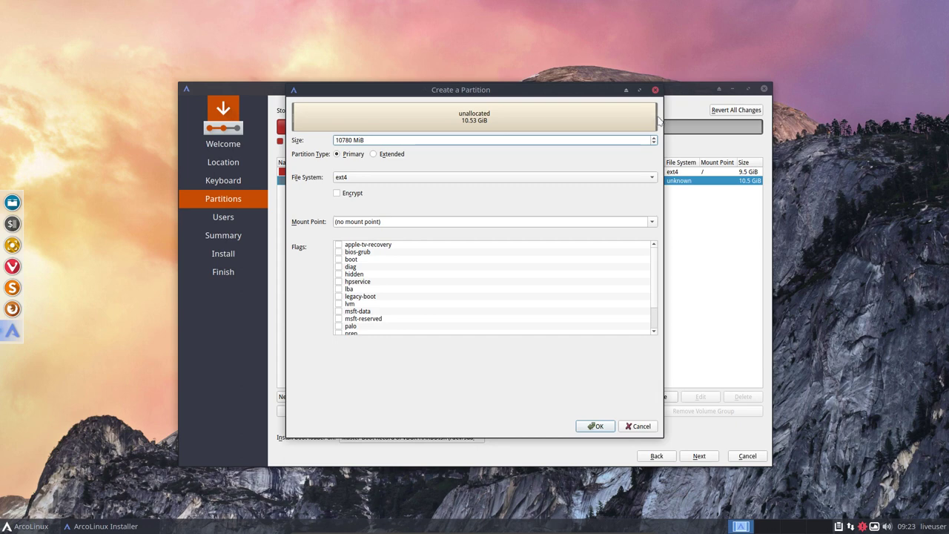
drag(655, 117, 471, 117)
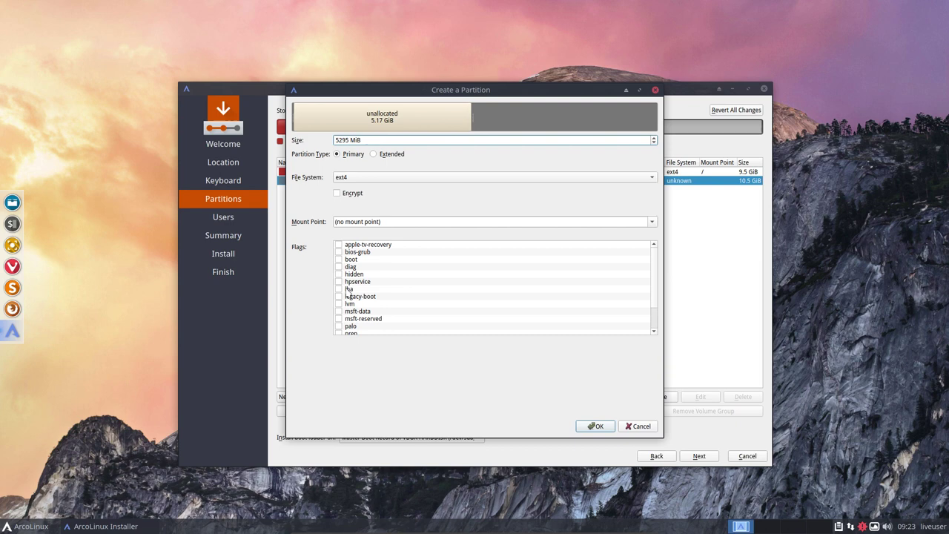
click(653, 225)
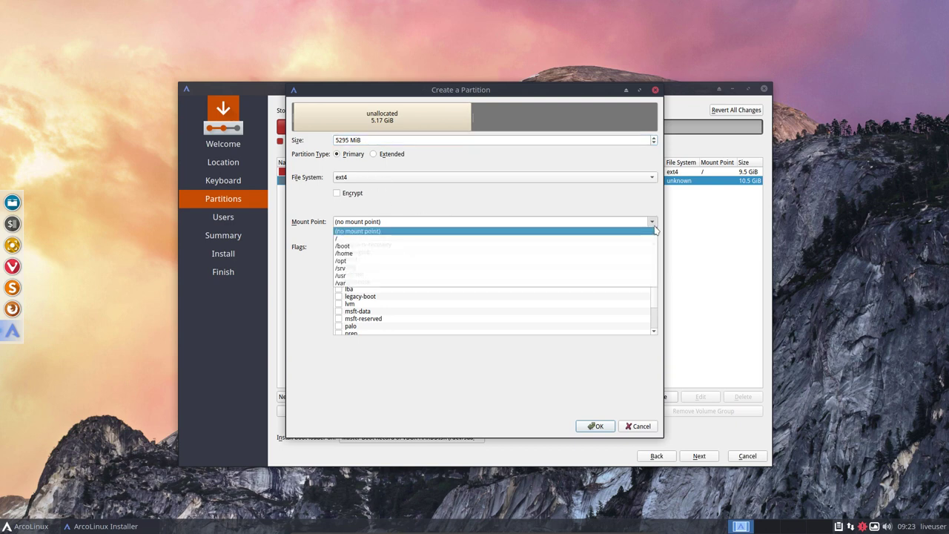
click(423, 256)
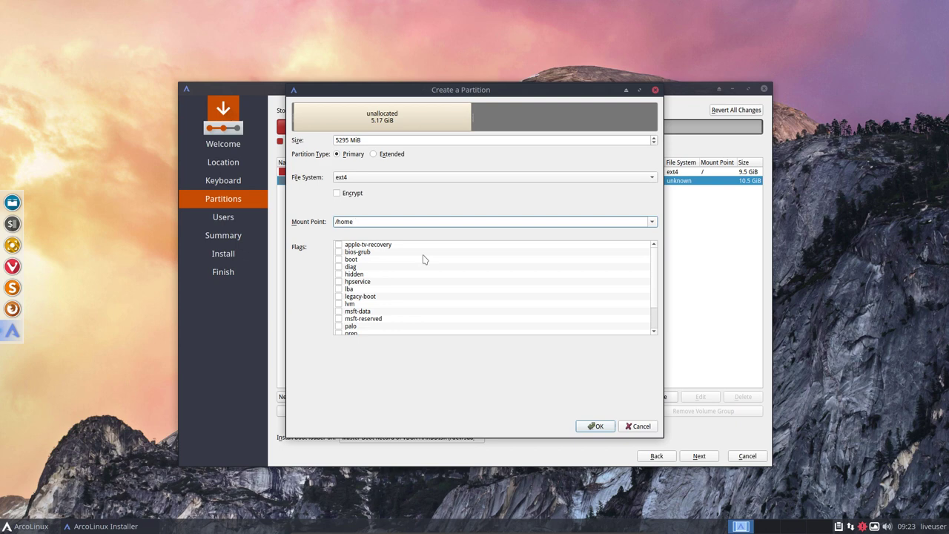
click(595, 427)
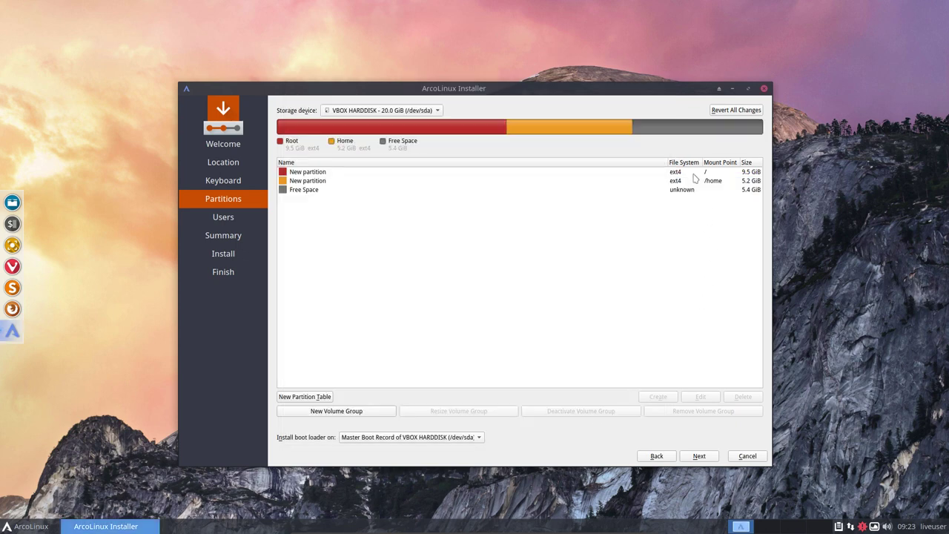
Create a linuxswap partition from the remaining 5.4 GiB of free space
click(314, 191)
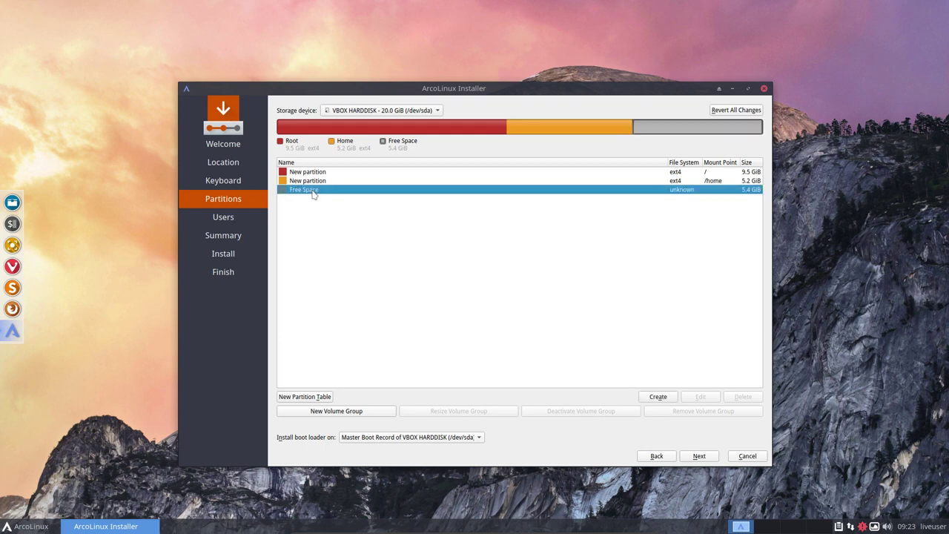
click(657, 398)
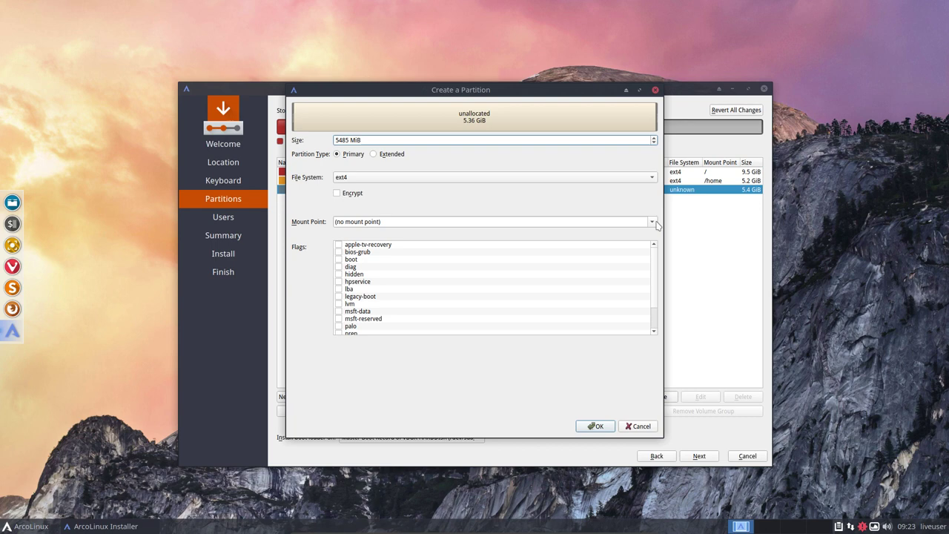
click(653, 220)
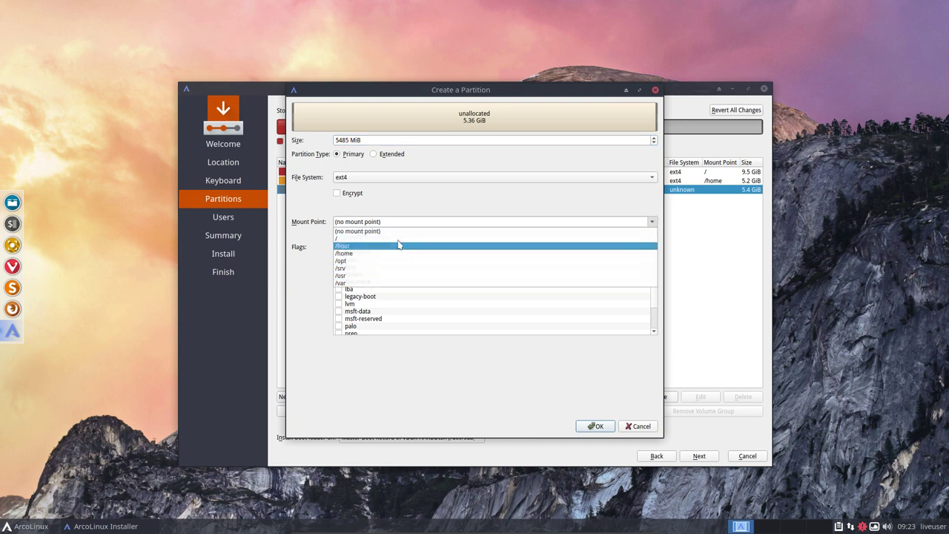
click(321, 242)
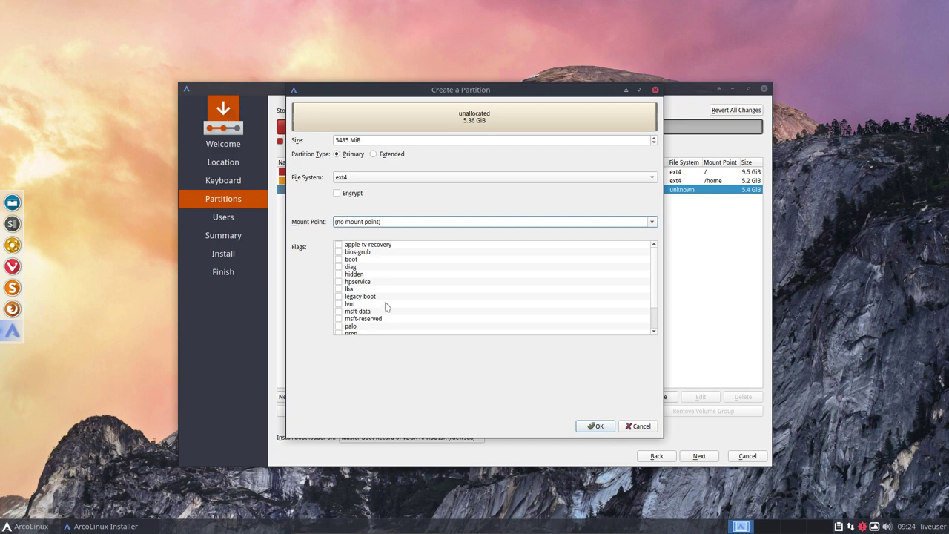
click(392, 182)
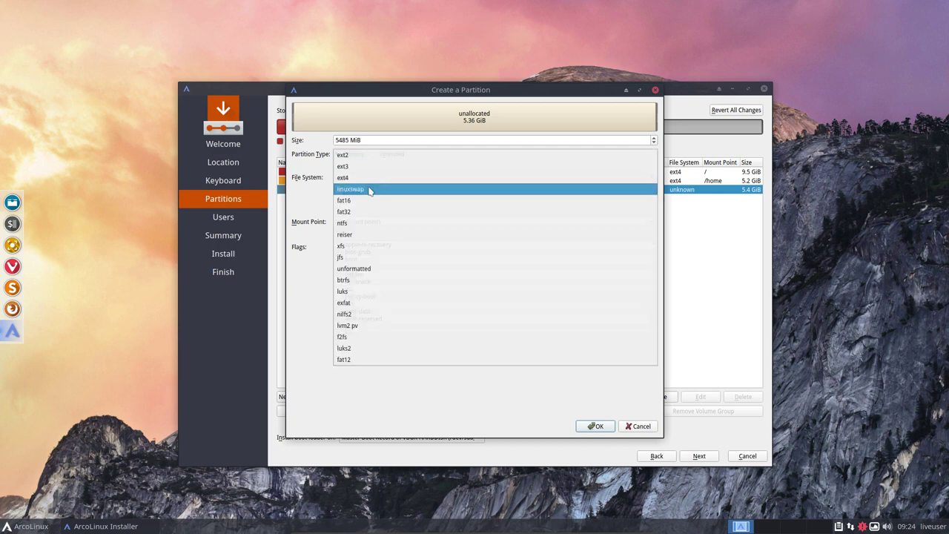
click(372, 190)
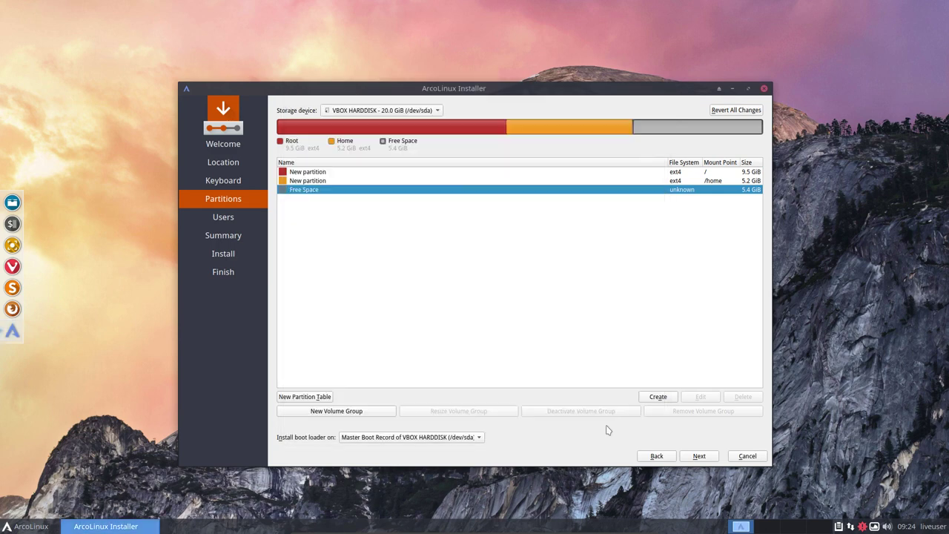
click(606, 426)
Review the swap partition's settings without changes, then select the /home partition
click(676, 191)
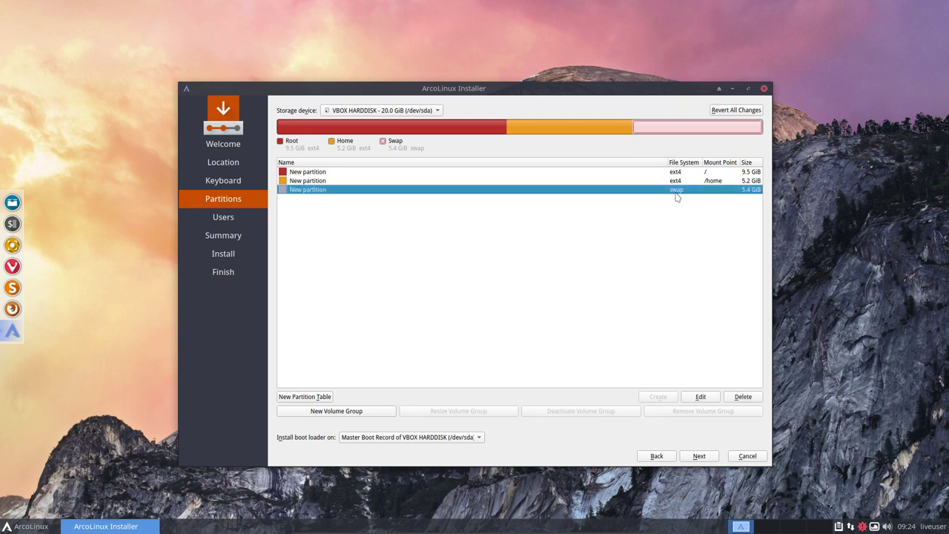
click(696, 398)
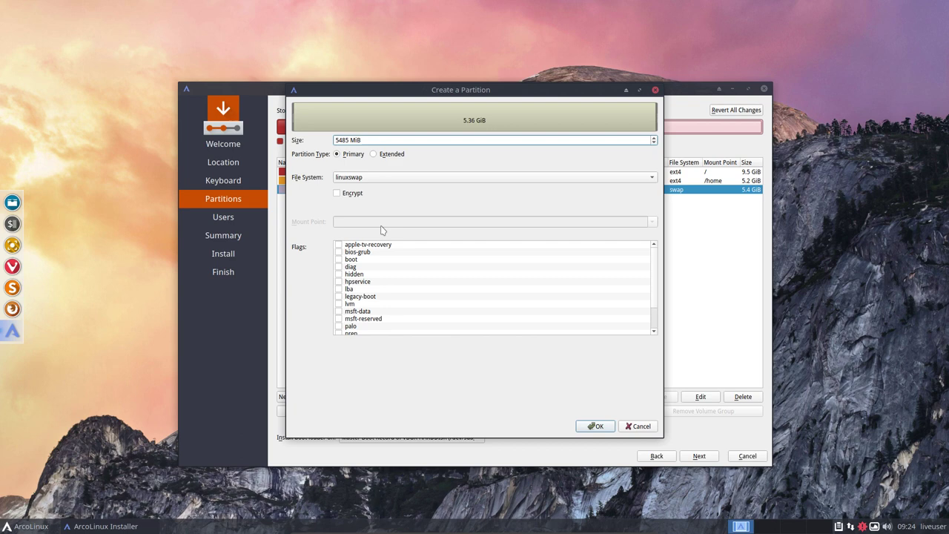
click(638, 426)
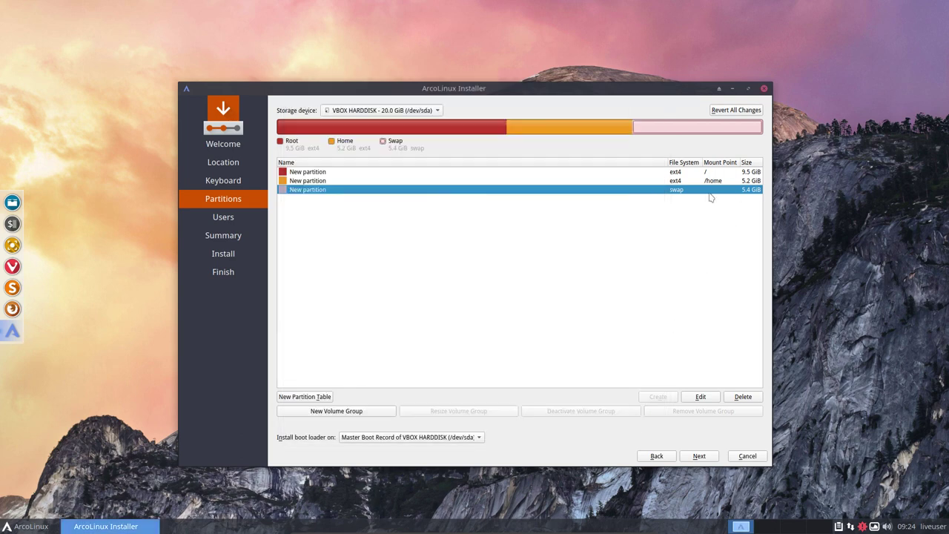
click(658, 184)
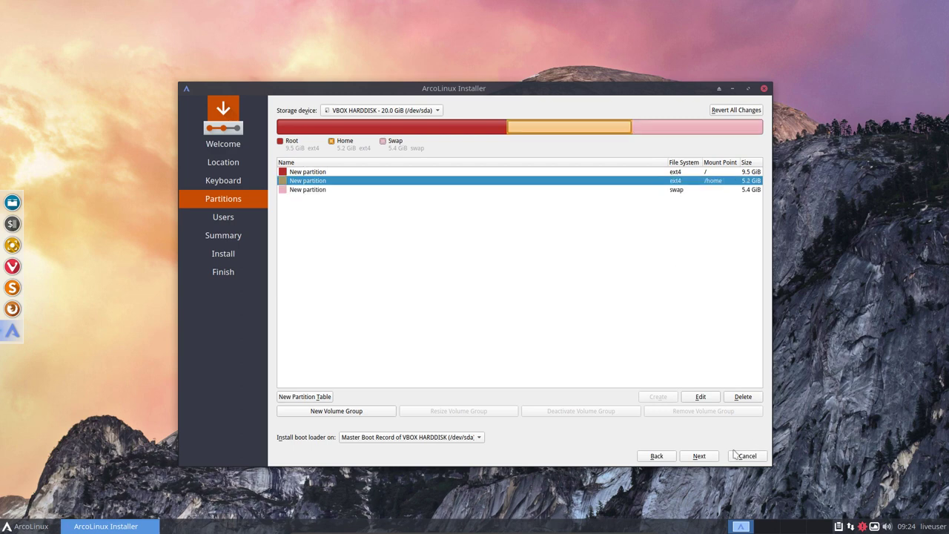
Enter the user's name, computer name ArcoLinux and password twice; enable auto-login and same admin password
click(707, 458)
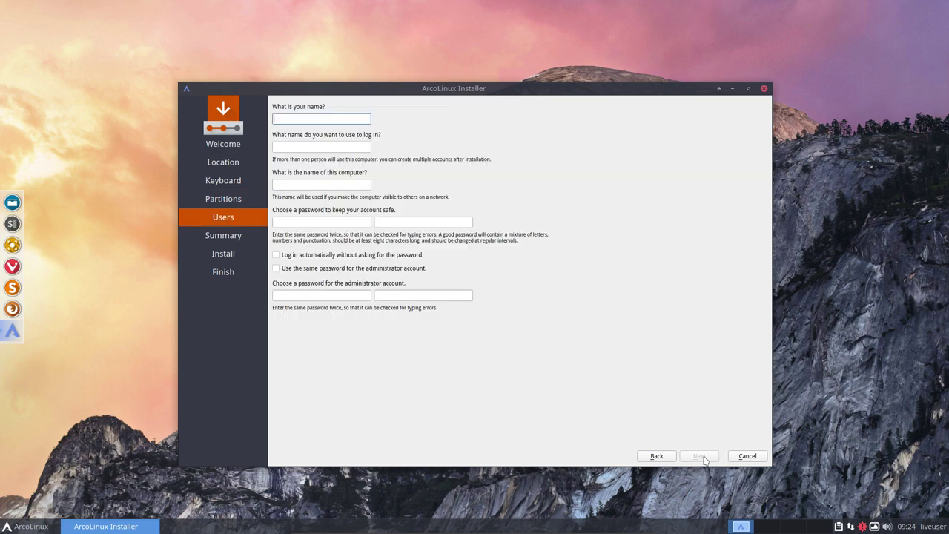
text(erik)
key(Tab)
key(Tab)
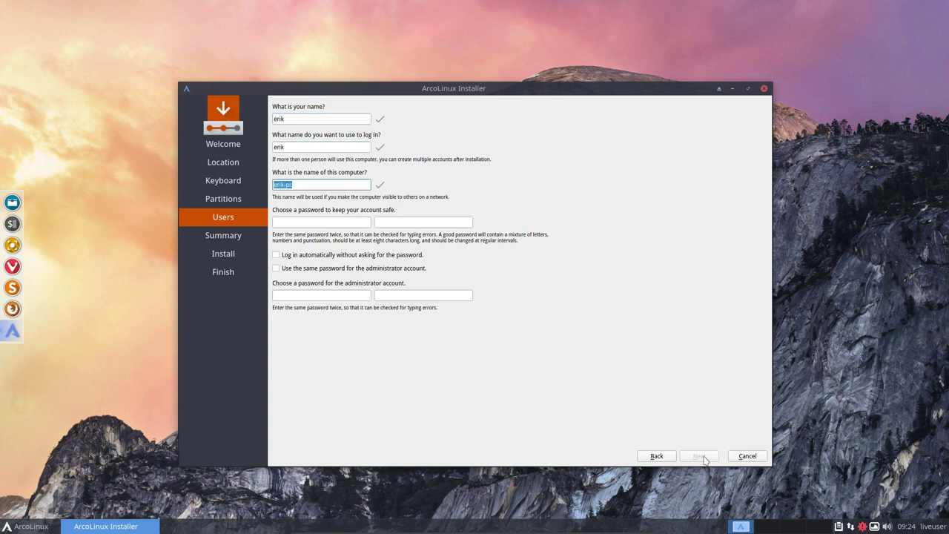
text(ArcoLinux)
key(Tab)
text(test)
key(Tab)
text(test)
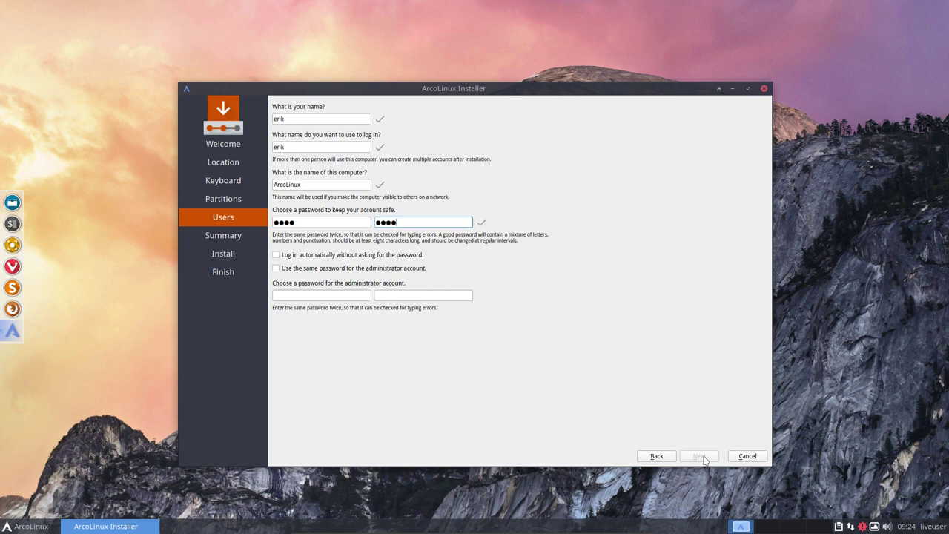
click(406, 256)
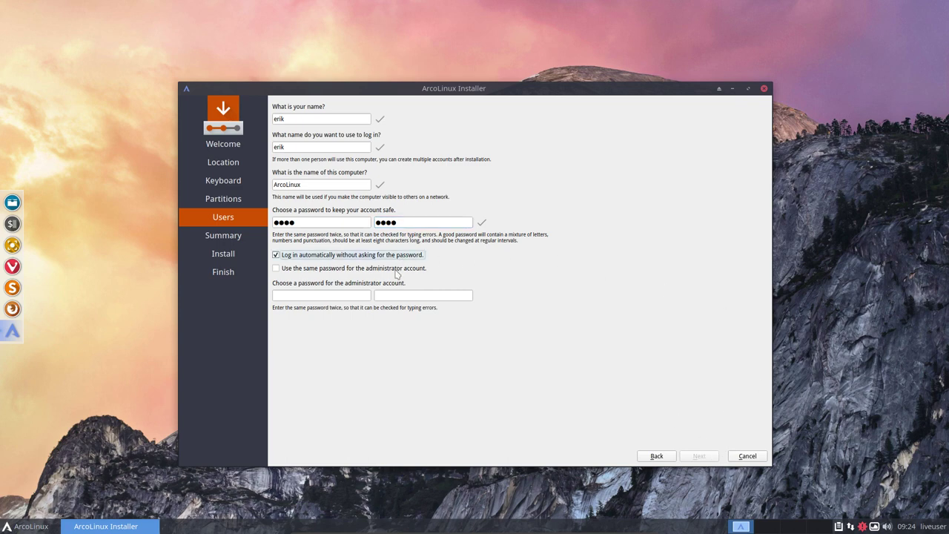
click(396, 271)
Continue to the summary and start installing ArcoLinux
click(699, 455)
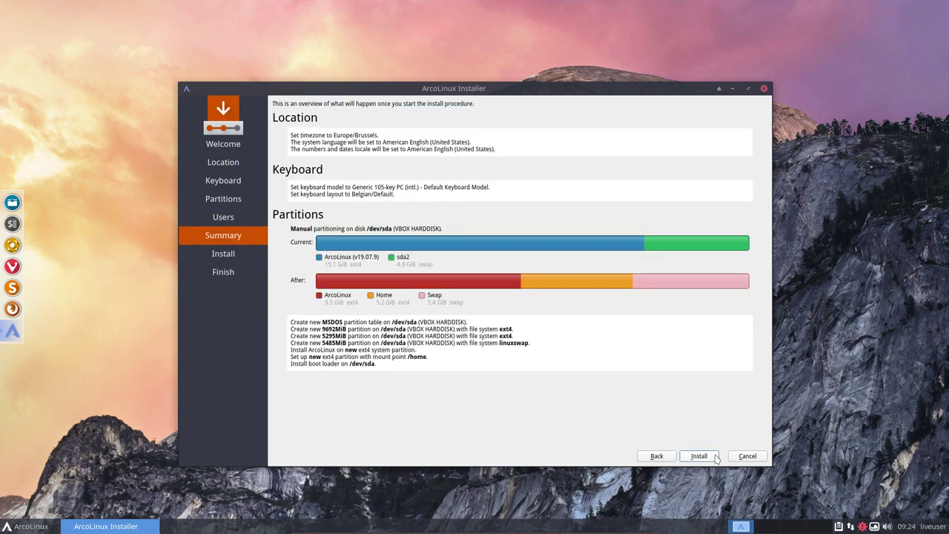
click(713, 459)
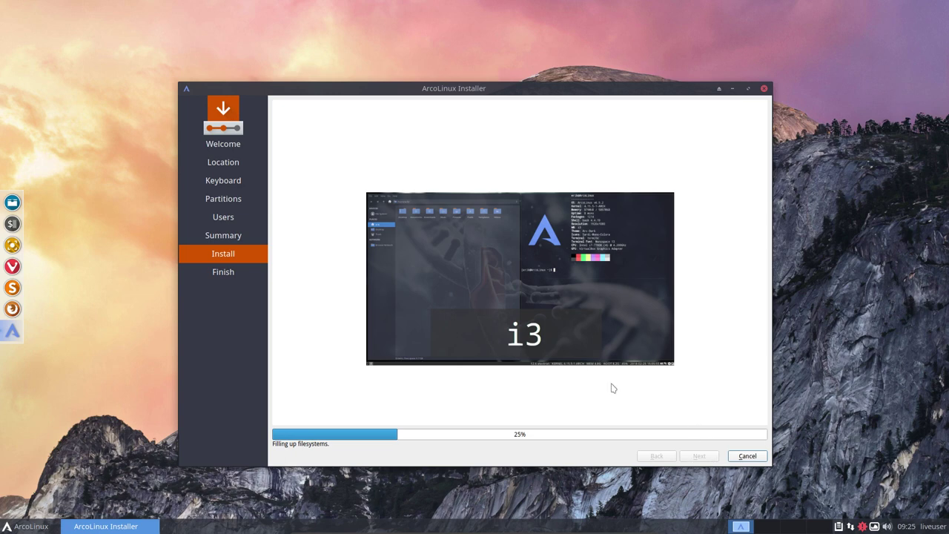
Show hidden files in the home folder, browse .cache, .config and .local, ending inside .config
click(15, 201)
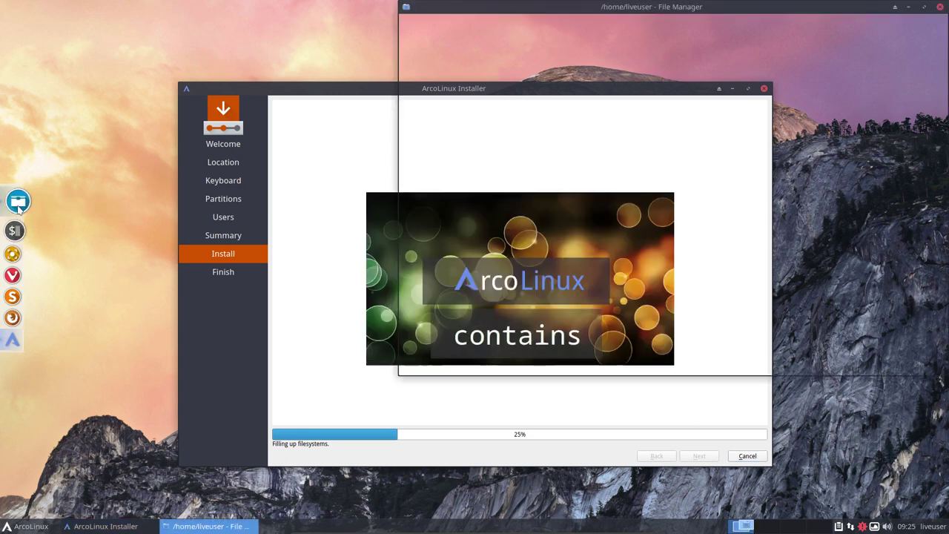
key(ctrl+h)
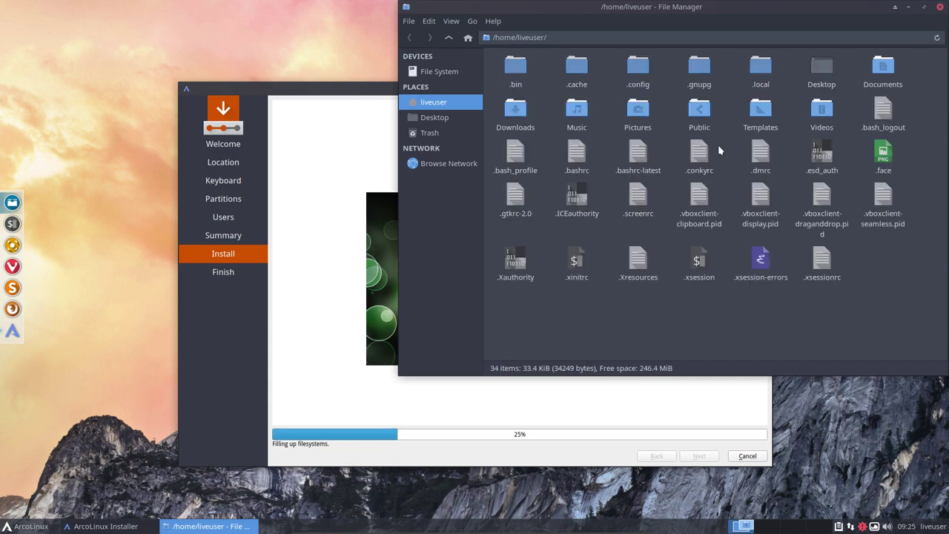
double_click(577, 66)
click(447, 39)
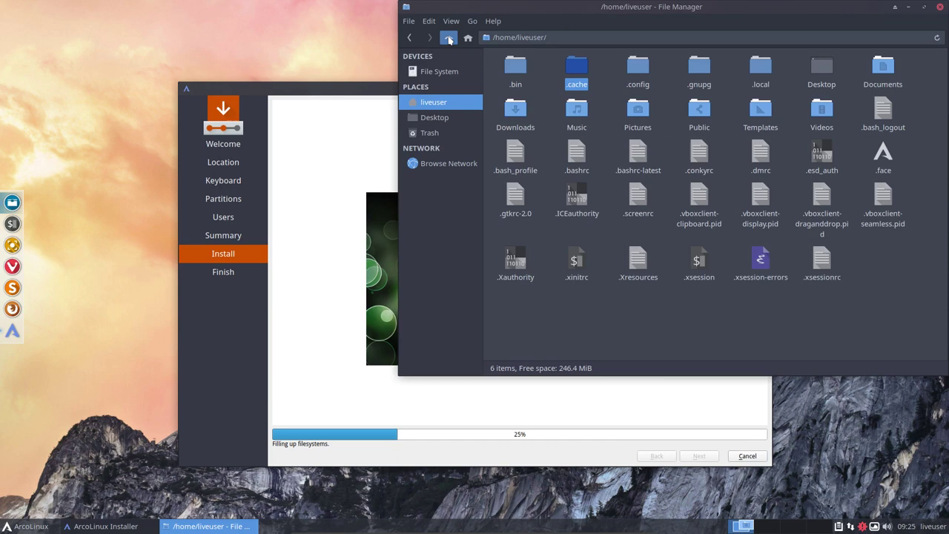
double_click(635, 66)
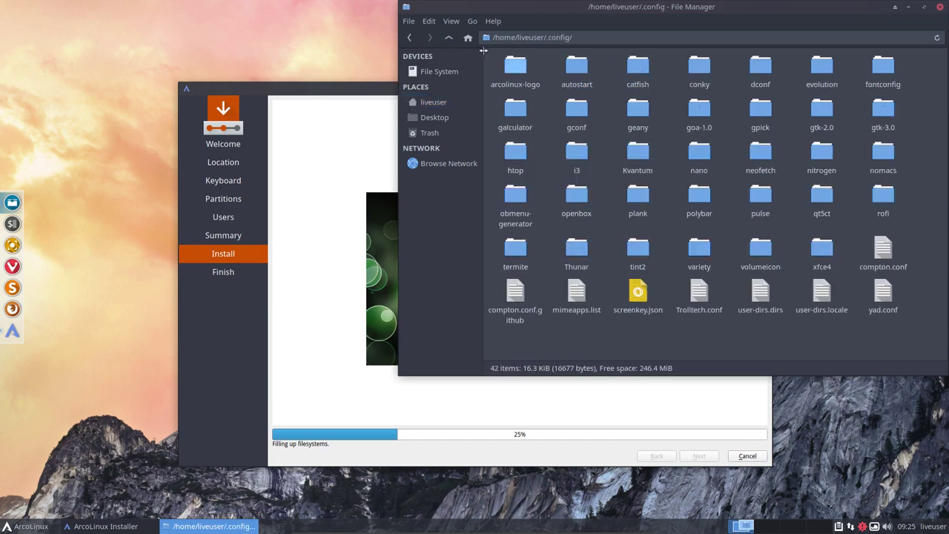
click(449, 37)
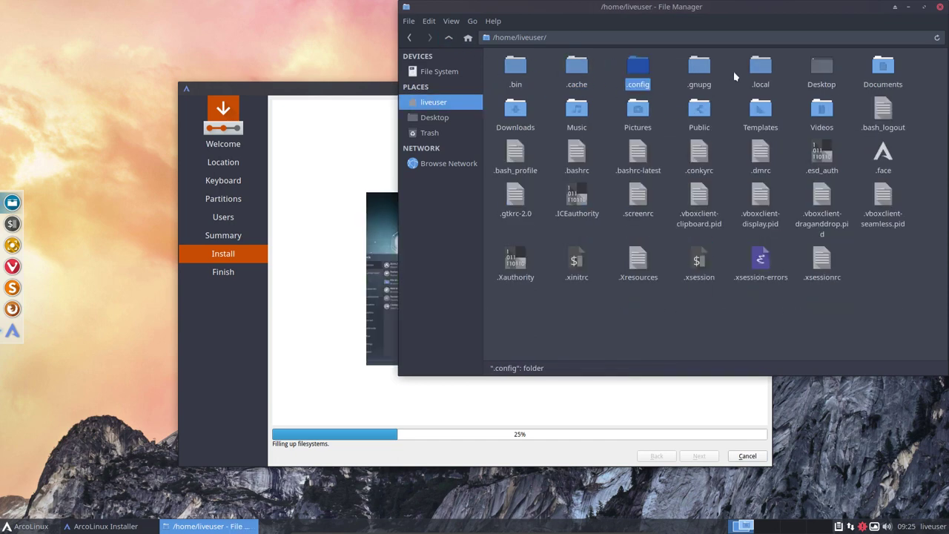
double_click(759, 66)
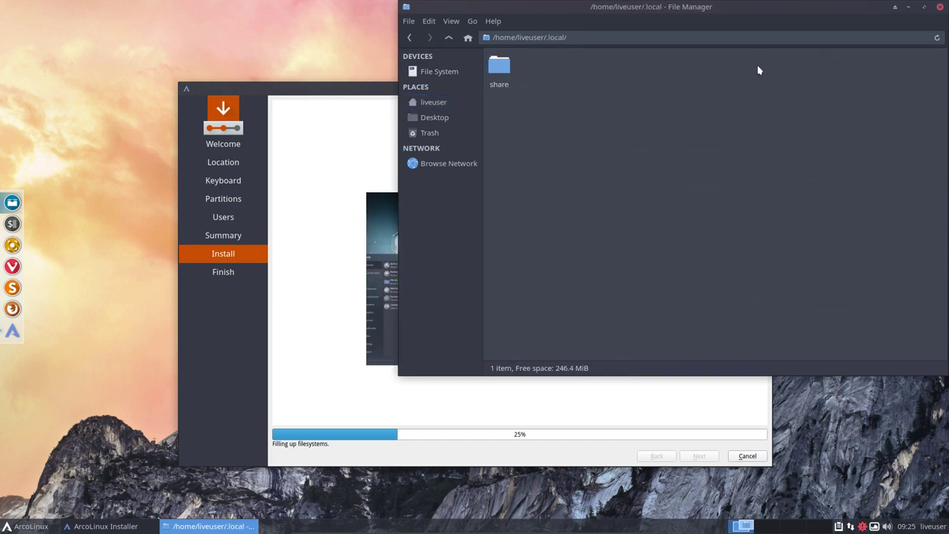
click(448, 39)
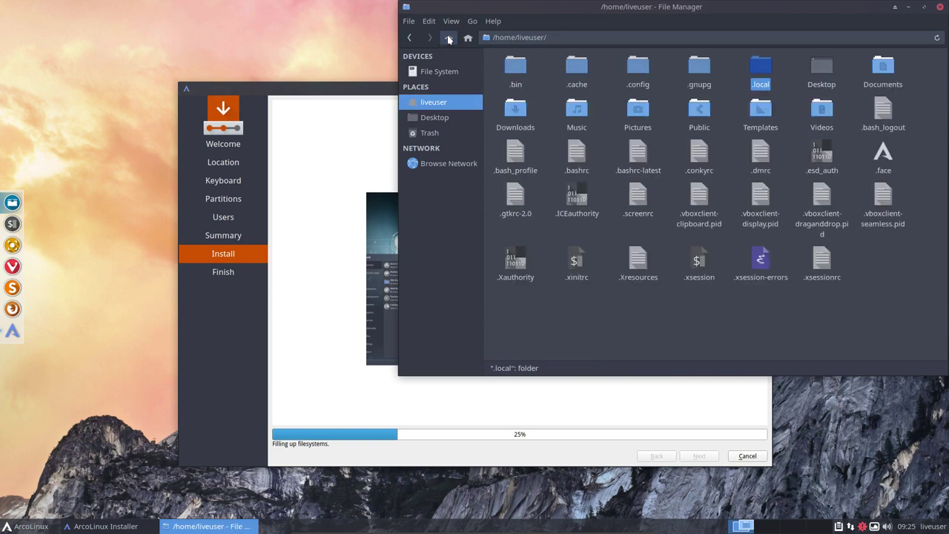
click(639, 68)
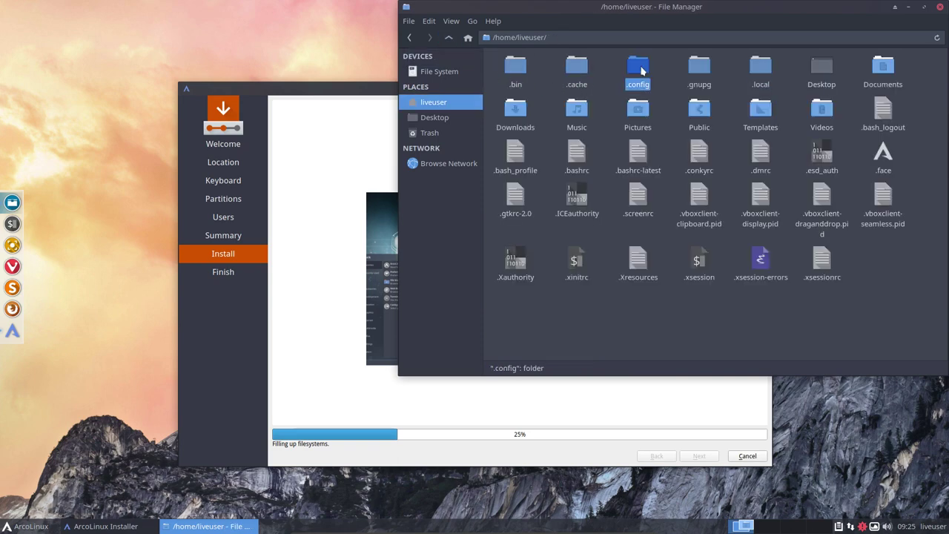
double_click(638, 69)
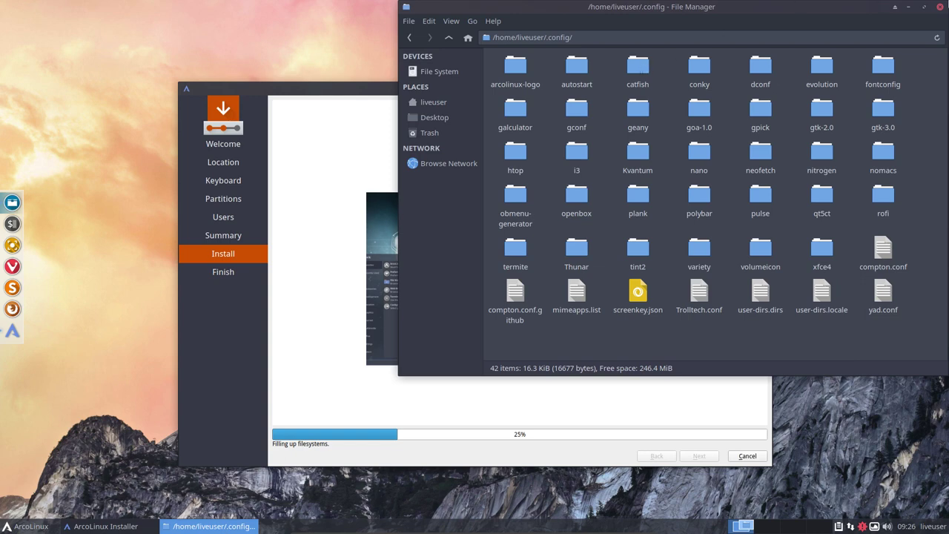
Close the Thunar file manager and wait for the installer to reach 'All done.'
click(940, 6)
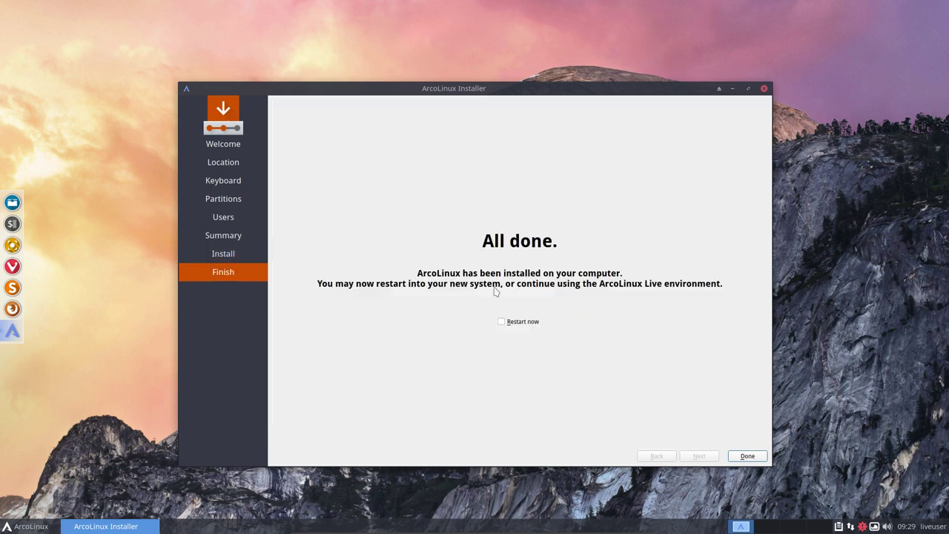
Choose Restart now and finish the installer to reboot into the installed ArcoLinux
click(518, 322)
click(745, 458)
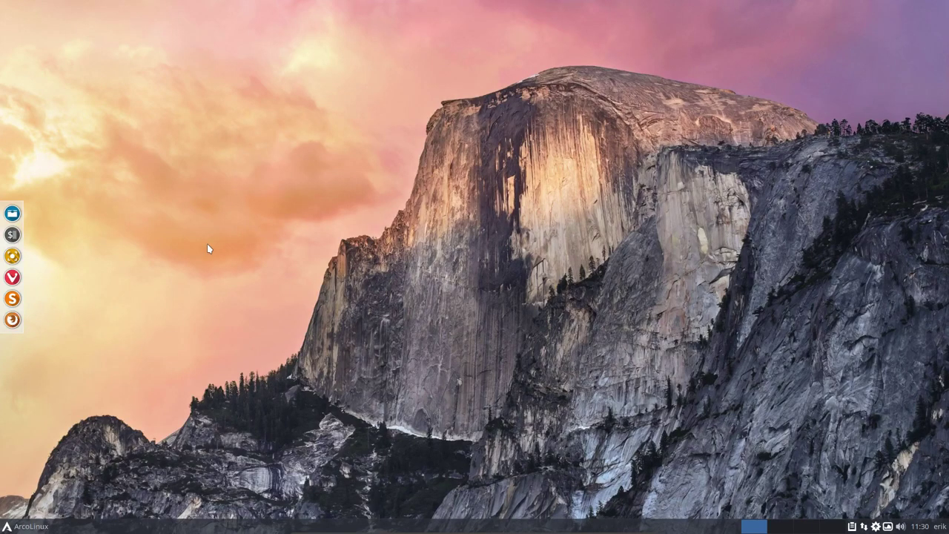
click(12, 213)
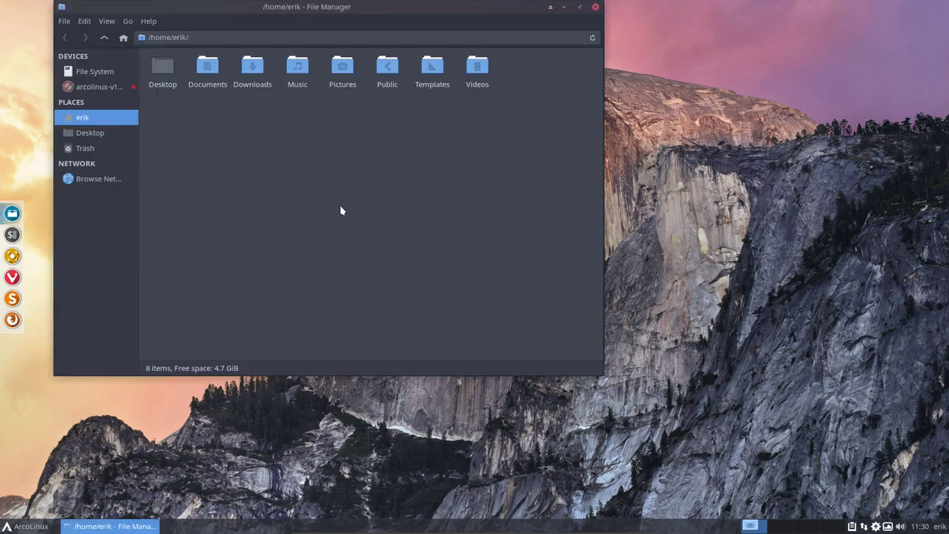
key(ctrl+alt+t)
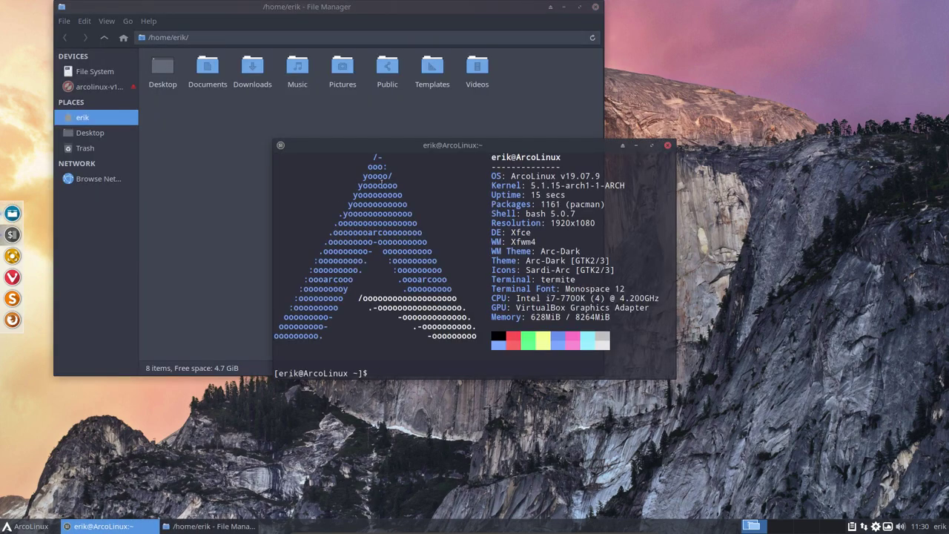
click(594, 8)
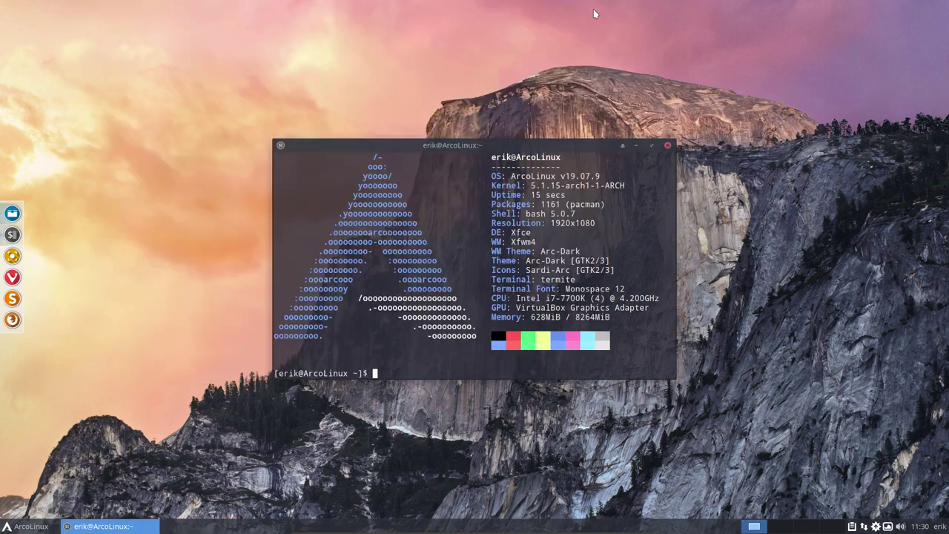
click(664, 144)
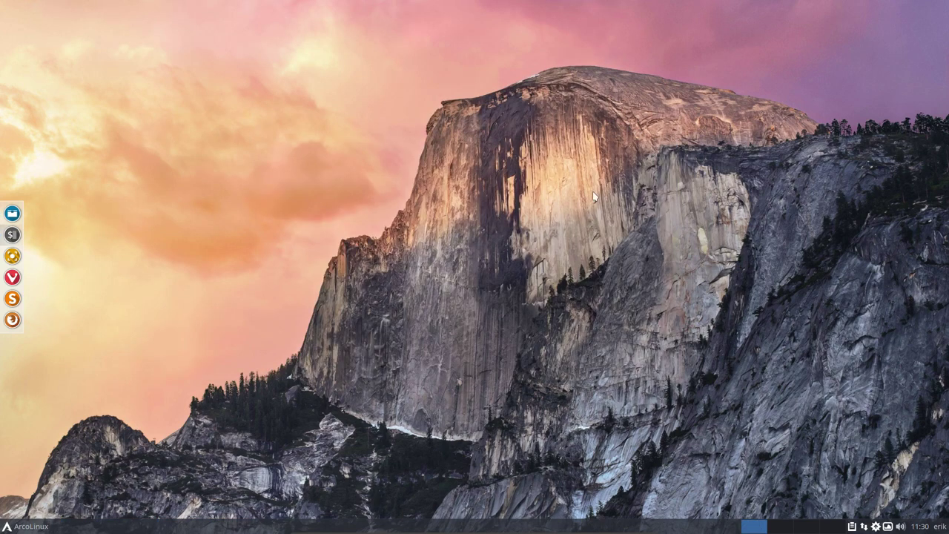
Launch GParted from the menu search 'gp', authenticating with the root password, and centre its window
click(30, 527)
text(gp)
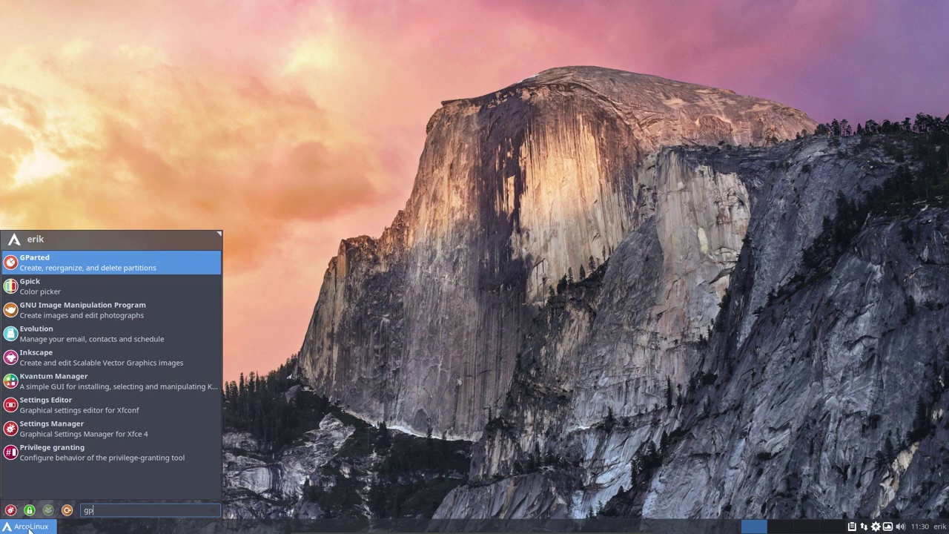
key(Return)
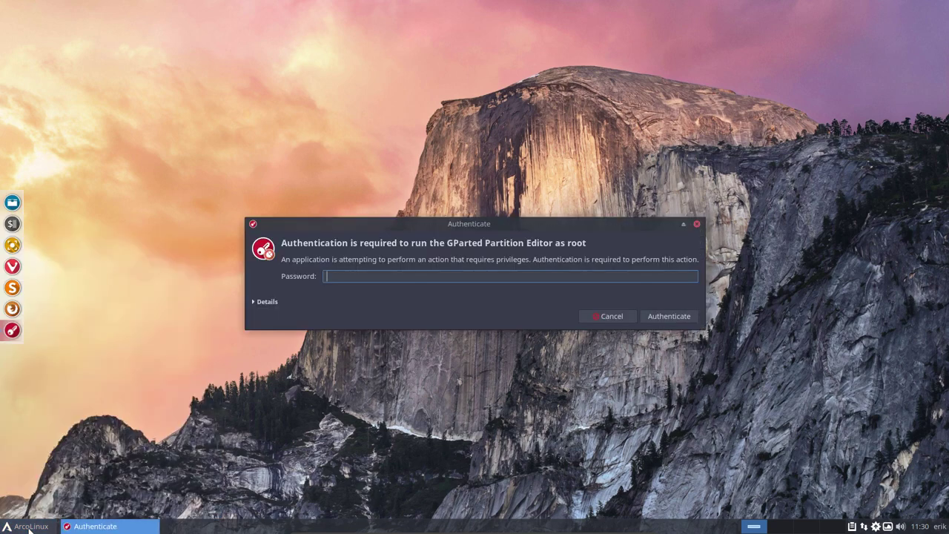
text(••••)
key(Return)
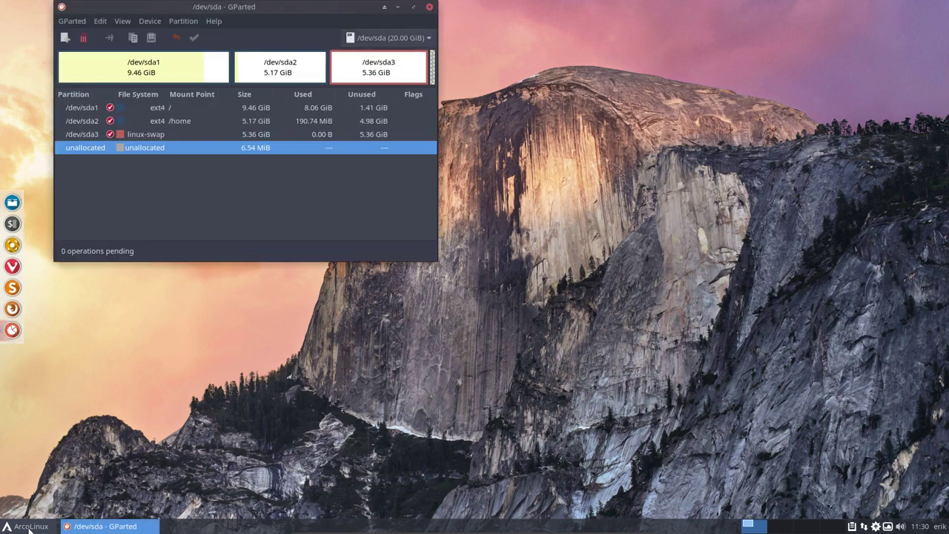
drag(263, 7, 487, 120)
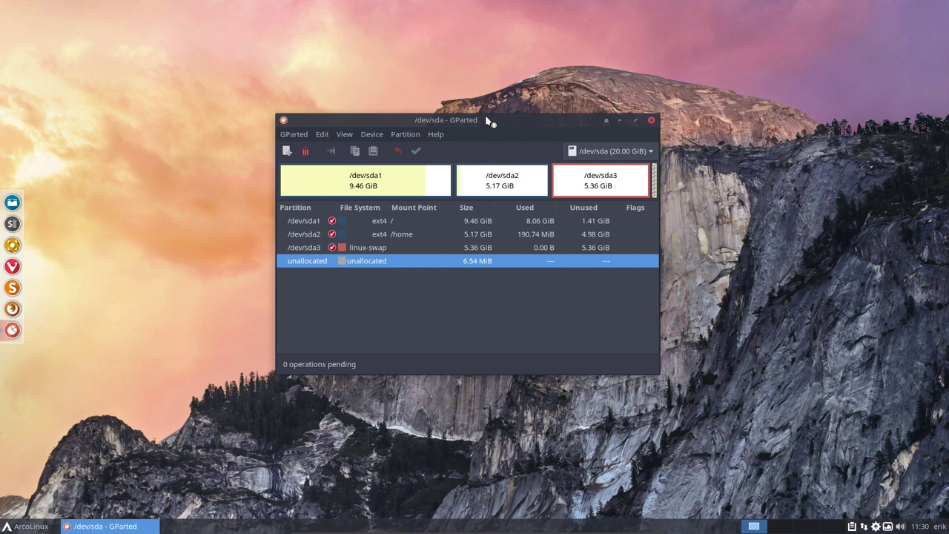
Inspect the /dev/sda1 root and /dev/sda2 /home partitions, then open a file manager on home
click(423, 223)
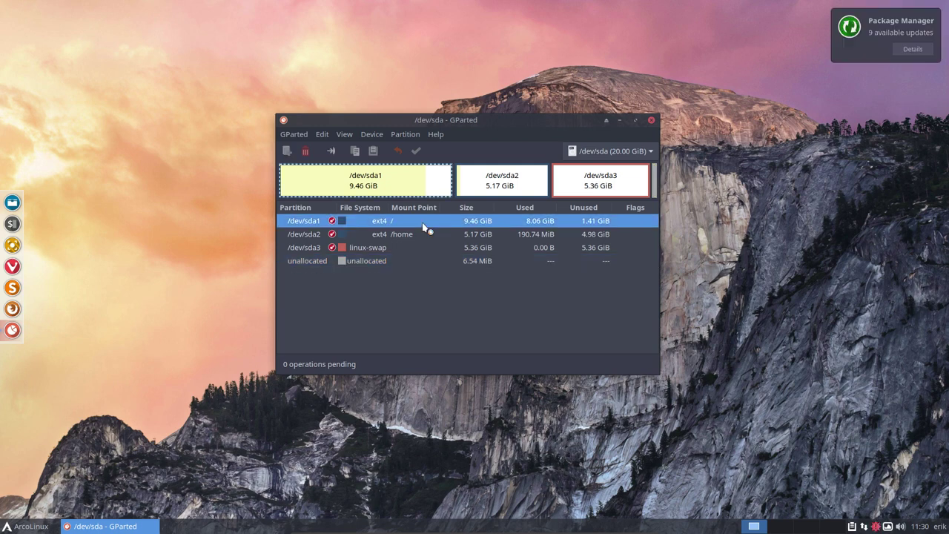
click(419, 237)
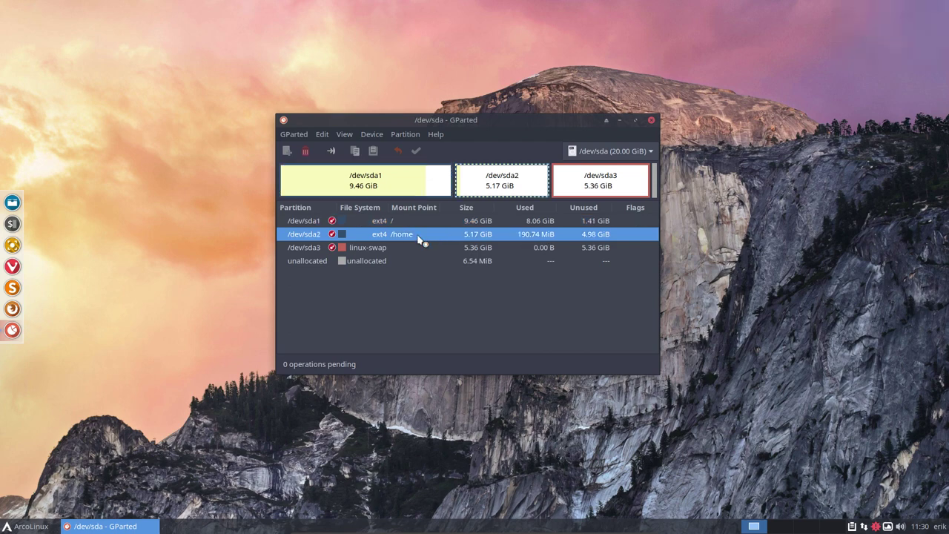
key(super+e)
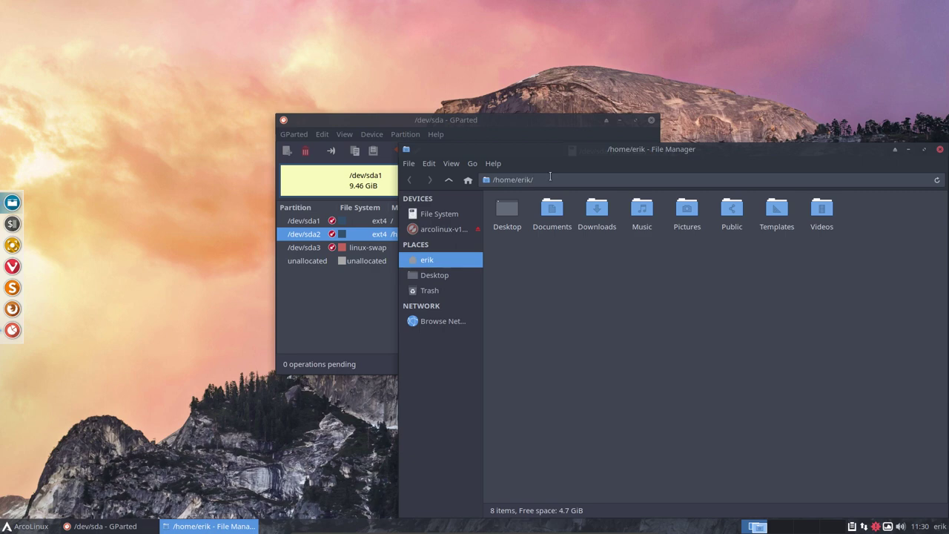
Move the Thunar home-folder window aside and close it, leaving GParted visible
drag(764, 154, 677, 177)
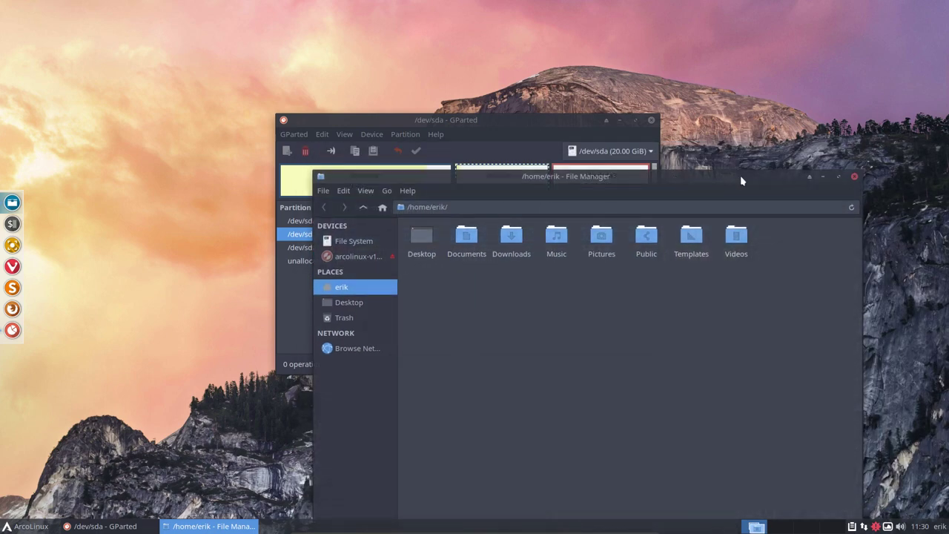
click(854, 179)
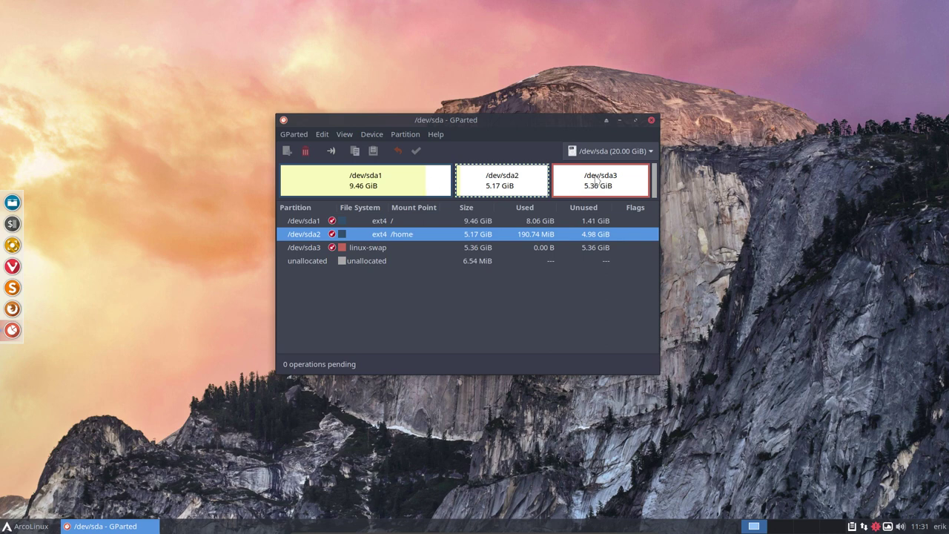
click(396, 251)
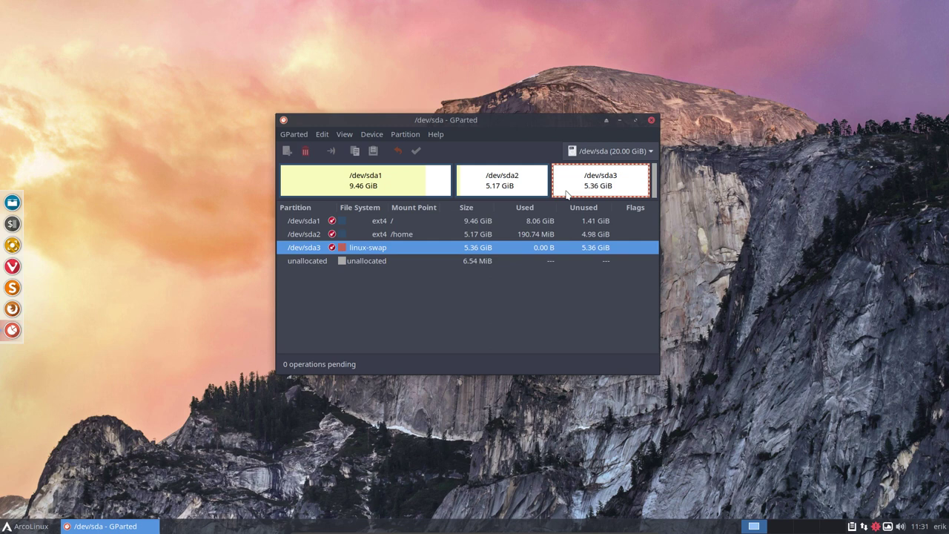